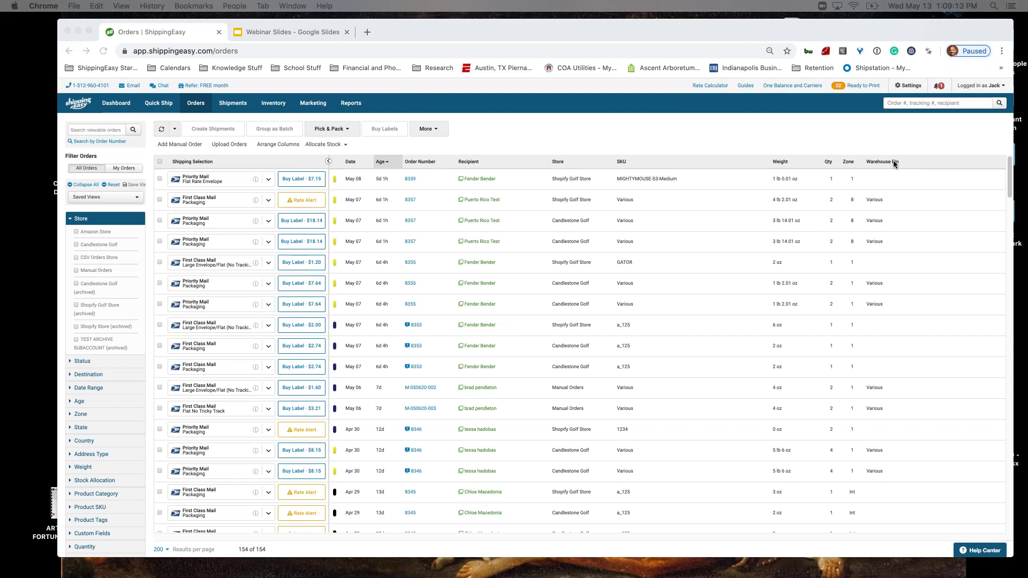
# Remove the Warehouse Bin column from the orders list, add the Address Type column between Qty and Zone, and save the arrangement
pyautogui.click(282, 141)
pyautogui.moveTo(590, 324); pyautogui.dragTo(463, 302)
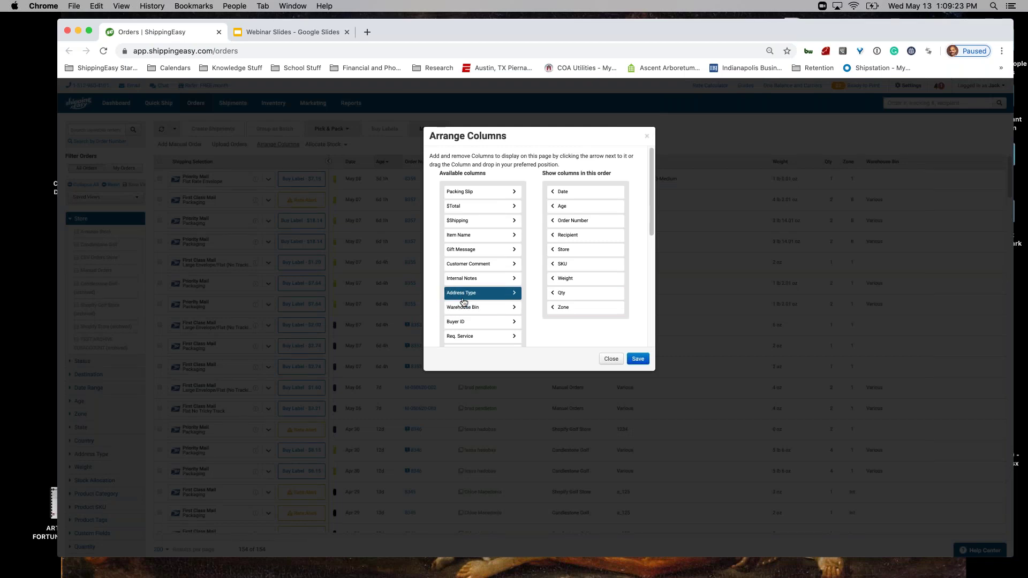
pyautogui.moveTo(464, 302); pyautogui.dragTo(567, 304)
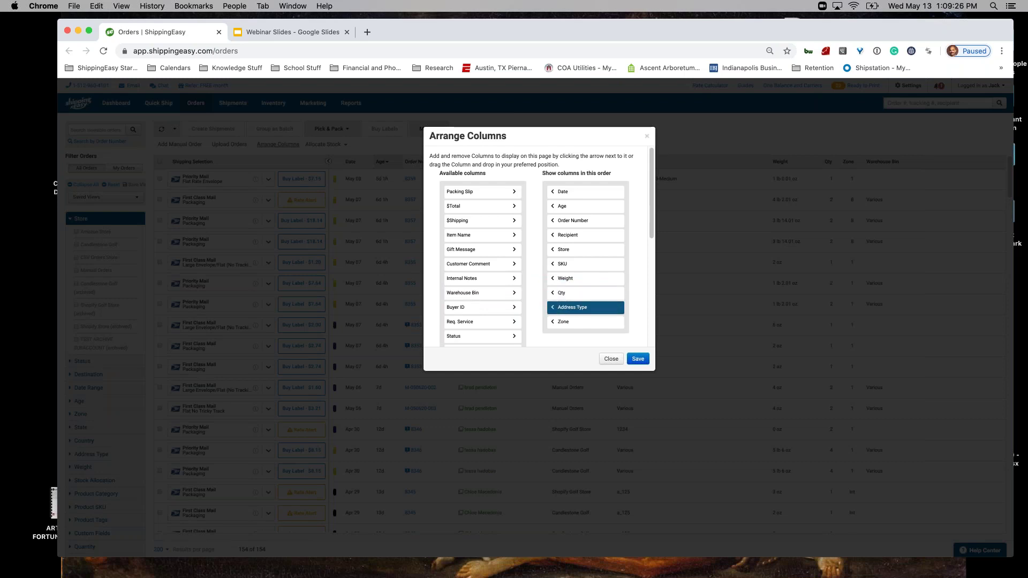
pyautogui.click(637, 360)
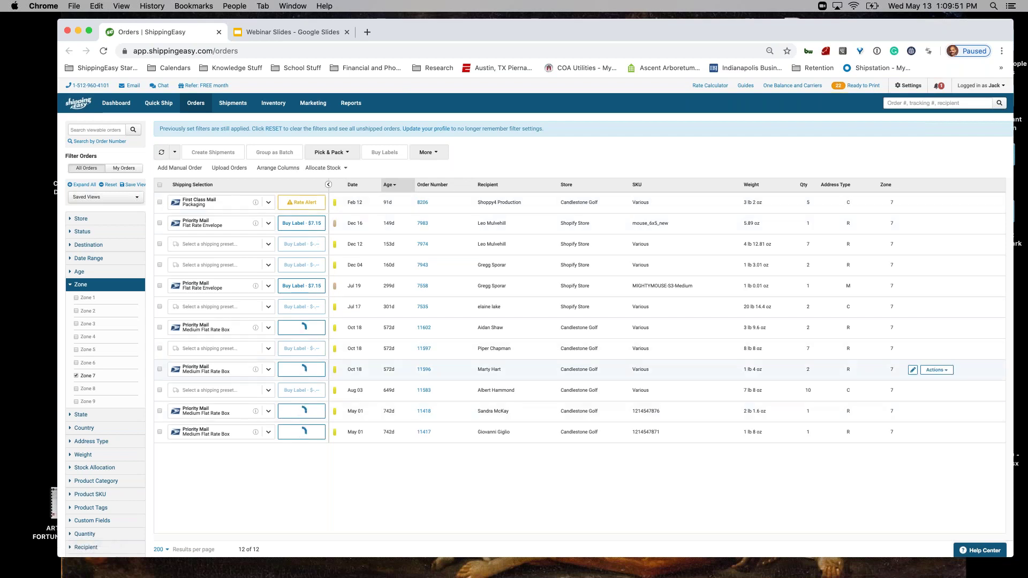
# Sort the Zone 7 orders by age in ascending order and back to descending, and check the number of matching orders
pyautogui.click(405, 186)
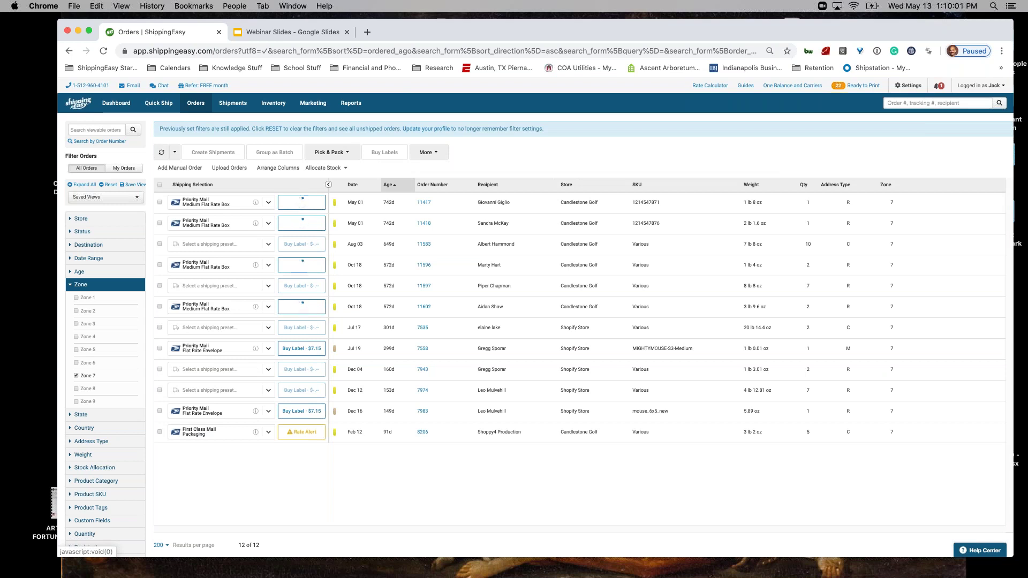
pyautogui.click(389, 186)
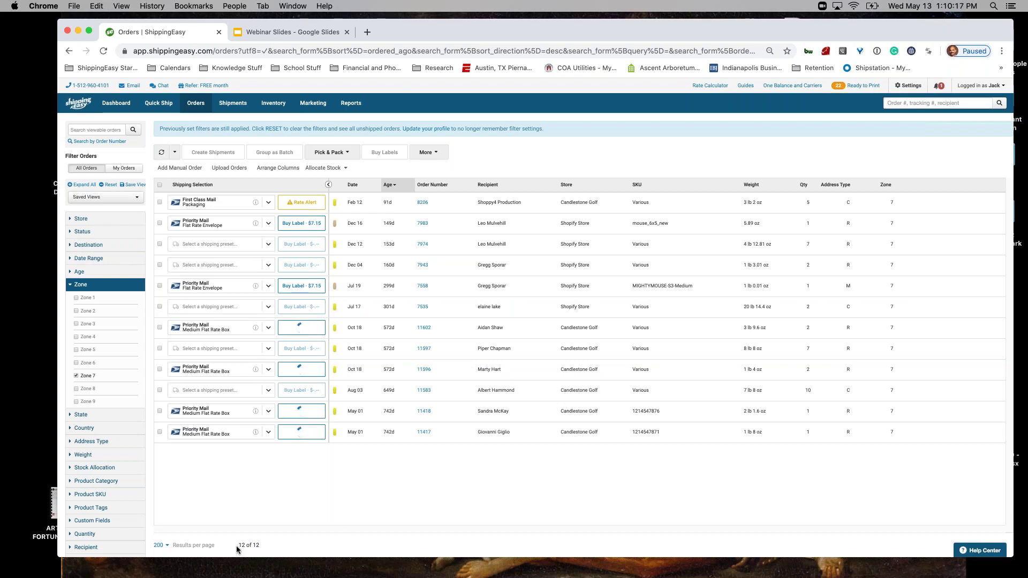
pyautogui.moveTo(261, 545); pyautogui.dragTo(238, 545)
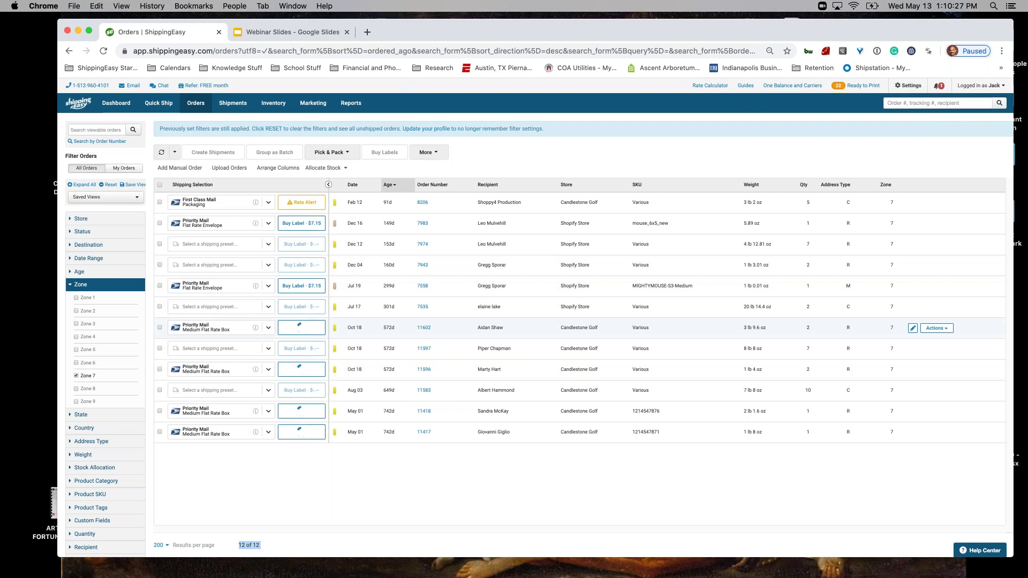
# Toggle the Zone 7 filter off and on again, and limit the orders to a weight of 1 lb – 3 lb
pyautogui.click(88, 378)
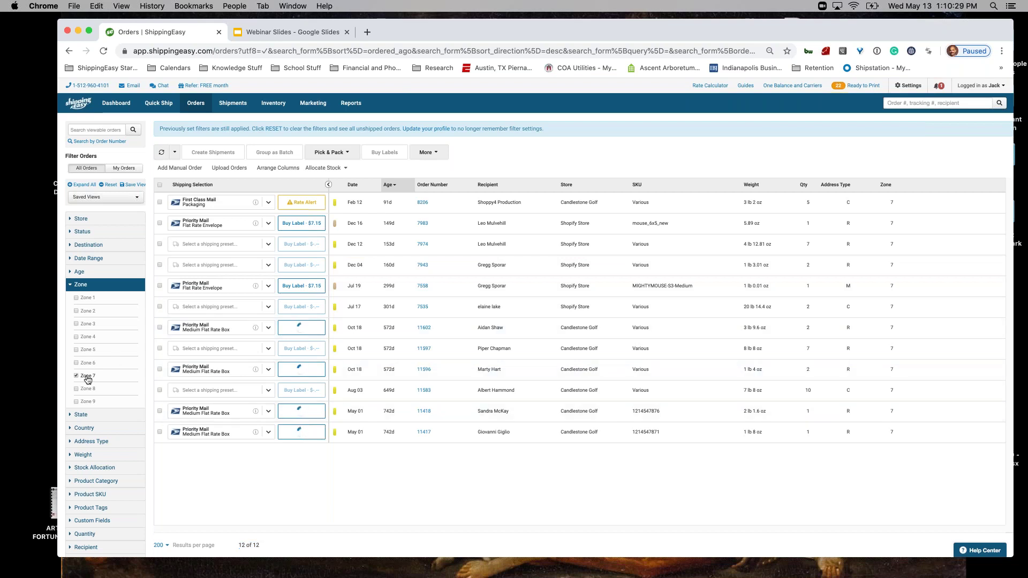
pyautogui.click(88, 377)
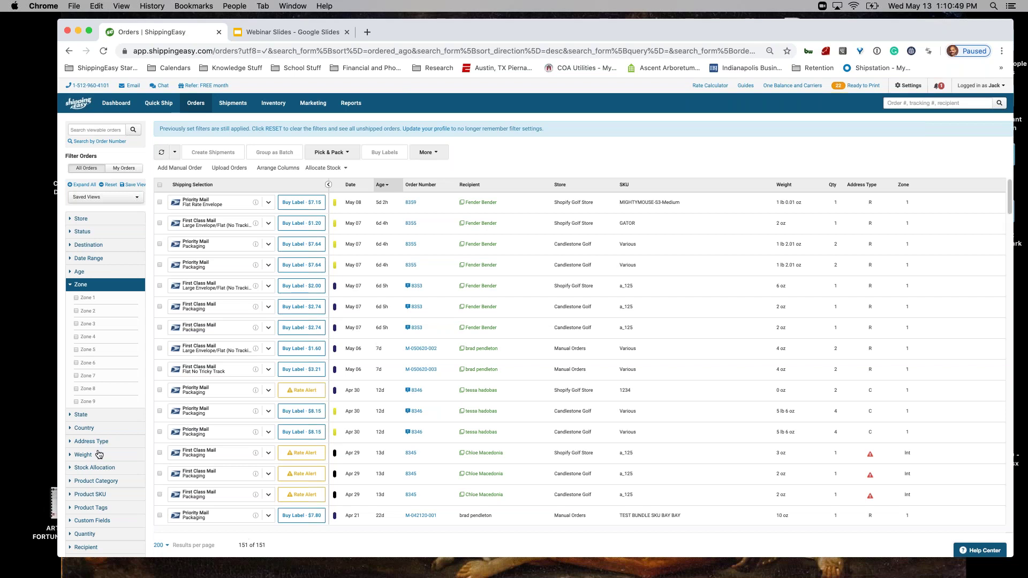
pyautogui.click(86, 378)
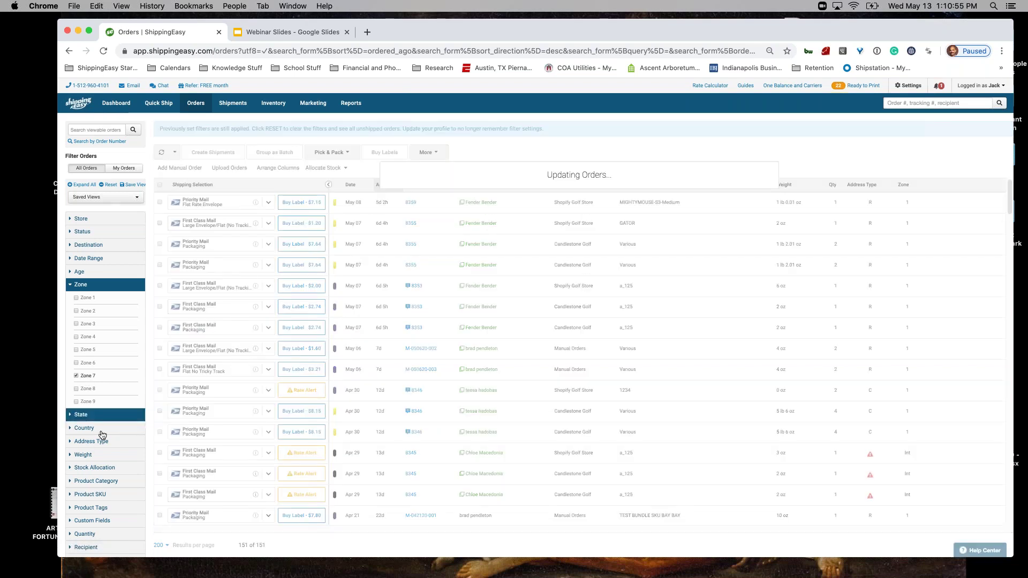
pyautogui.click(98, 458)
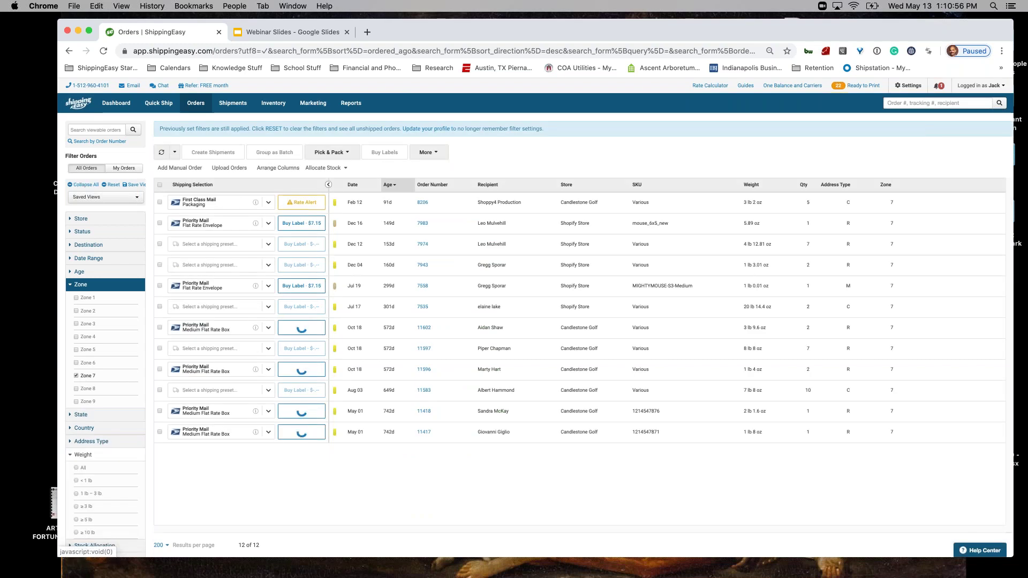
pyautogui.click(91, 494)
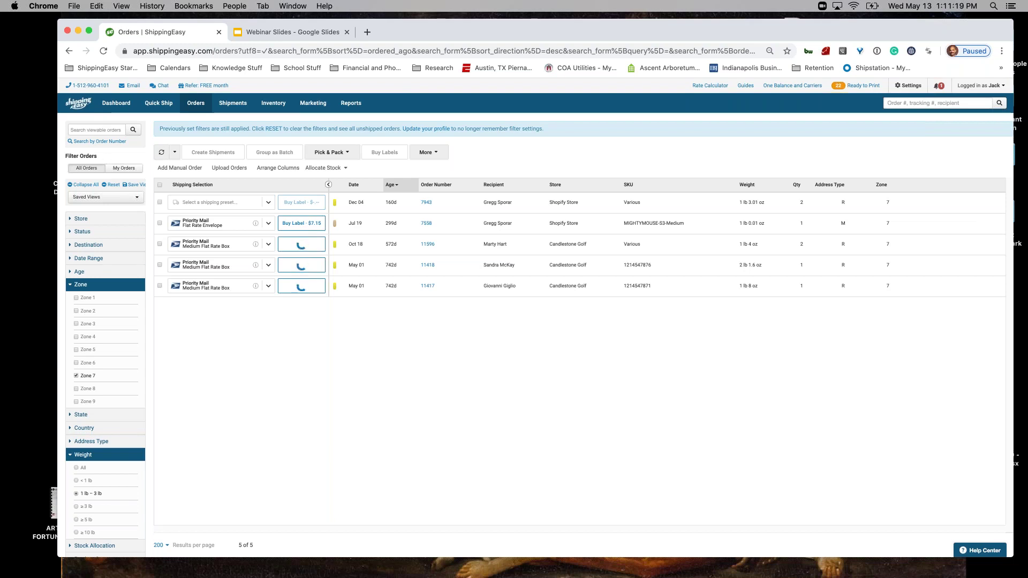
# Save the current order filters as a view named "Zone 7"
pyautogui.click(134, 185)
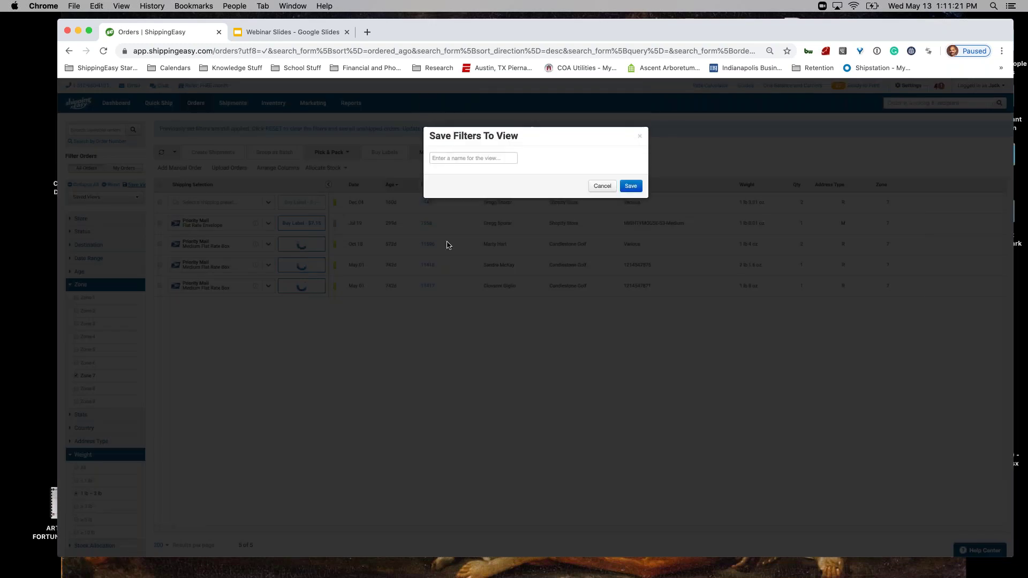
pyautogui.click(442, 158)
pyautogui.write('z')
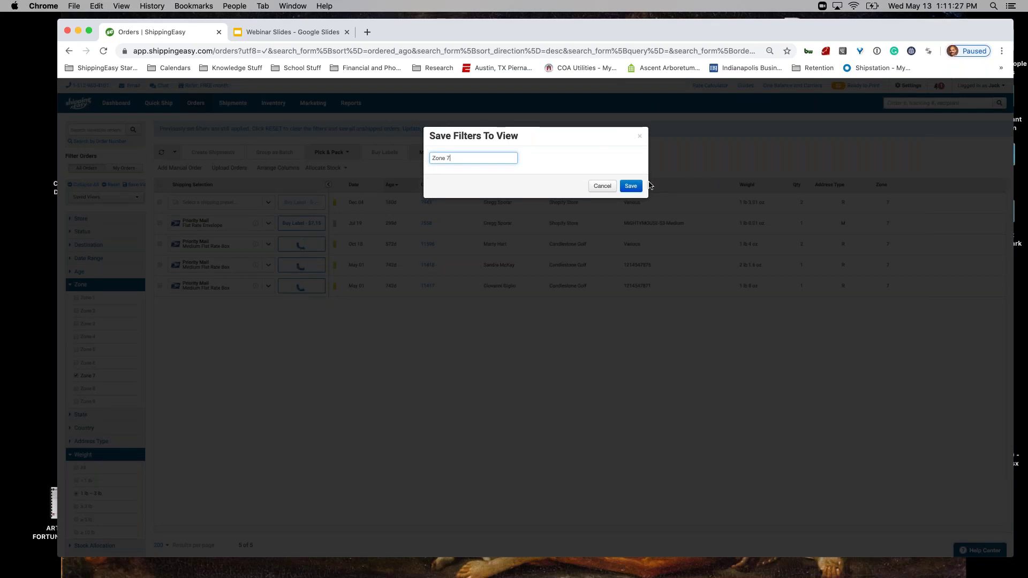
pyautogui.click(631, 186)
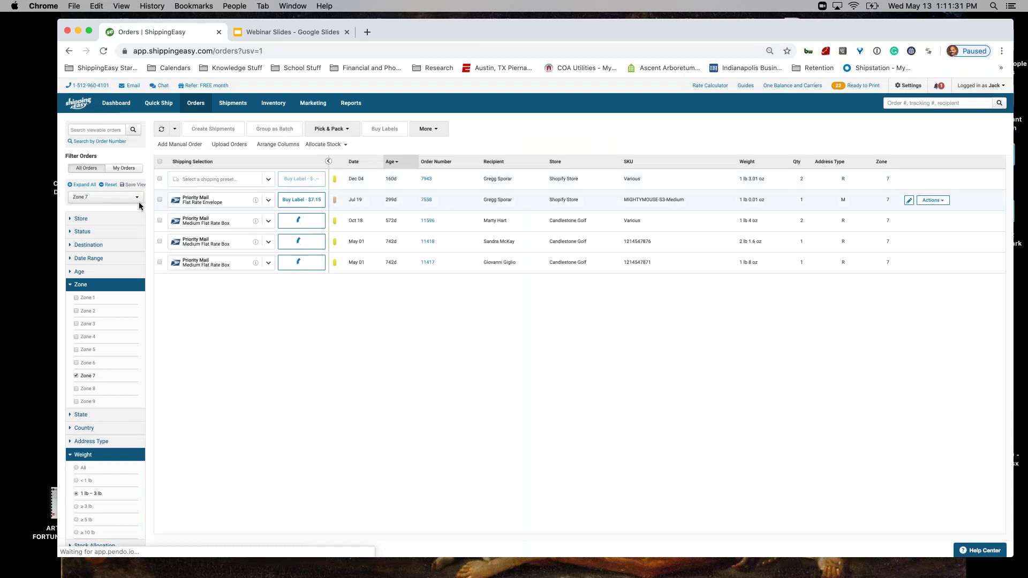
# Apply the saved view "Test View 1" and switch back to the saved view "Zone 7"
pyautogui.click(137, 198)
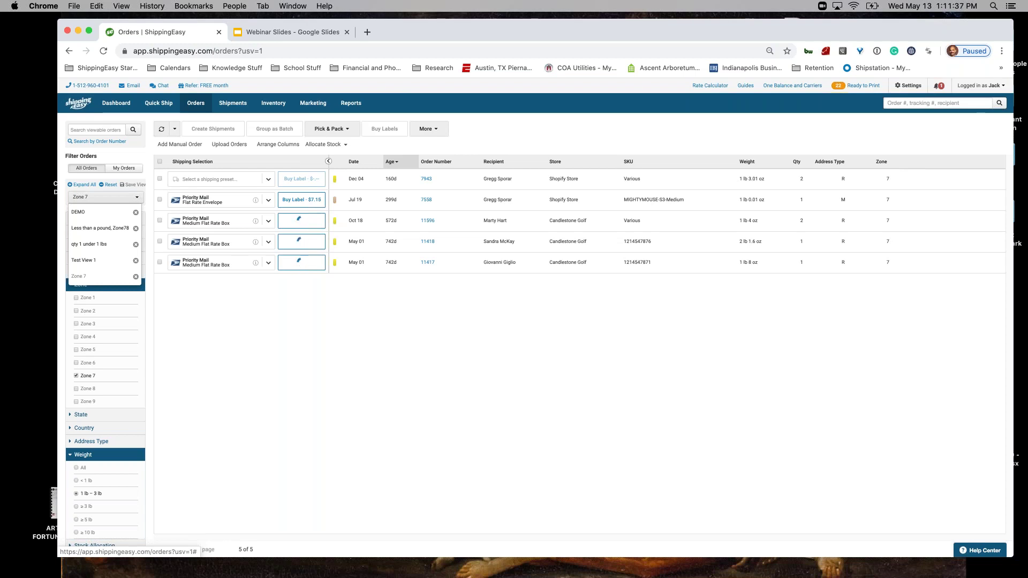
pyautogui.click(111, 267)
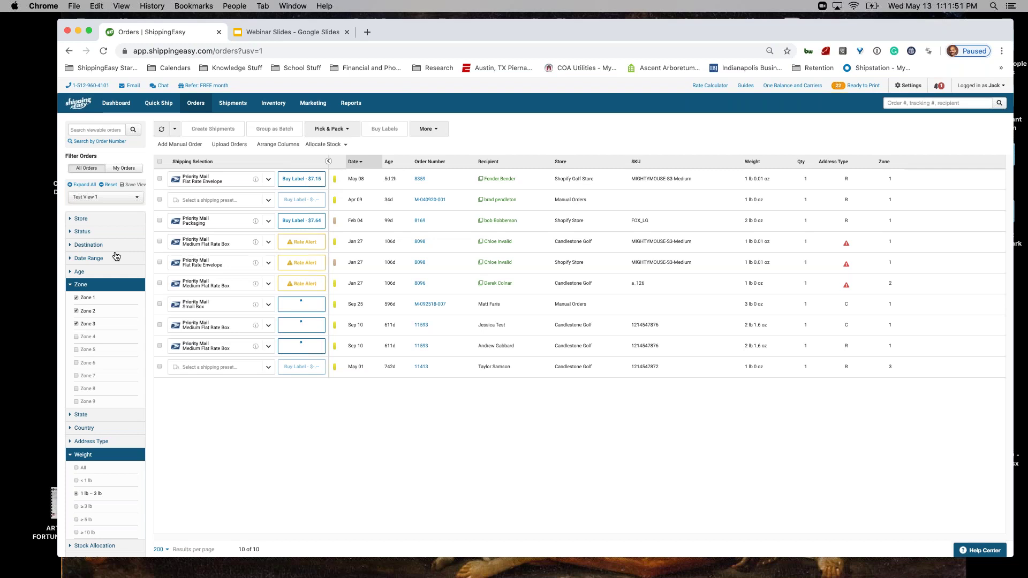
pyautogui.click(132, 198)
pyautogui.click(122, 276)
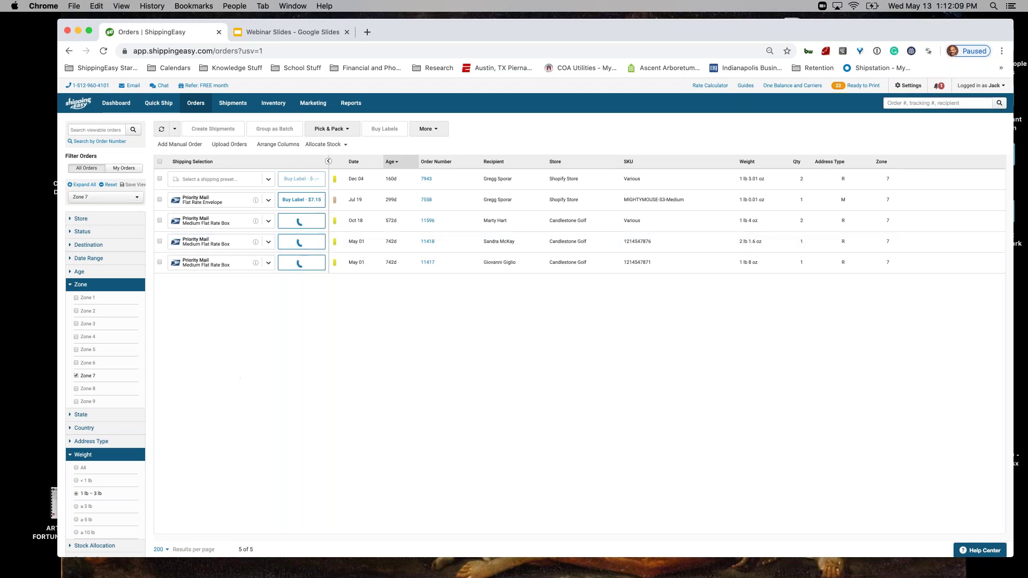
# Visit the Reports page and return to the Orders page to check that the Zone 7 view is kept
pyautogui.click(360, 106)
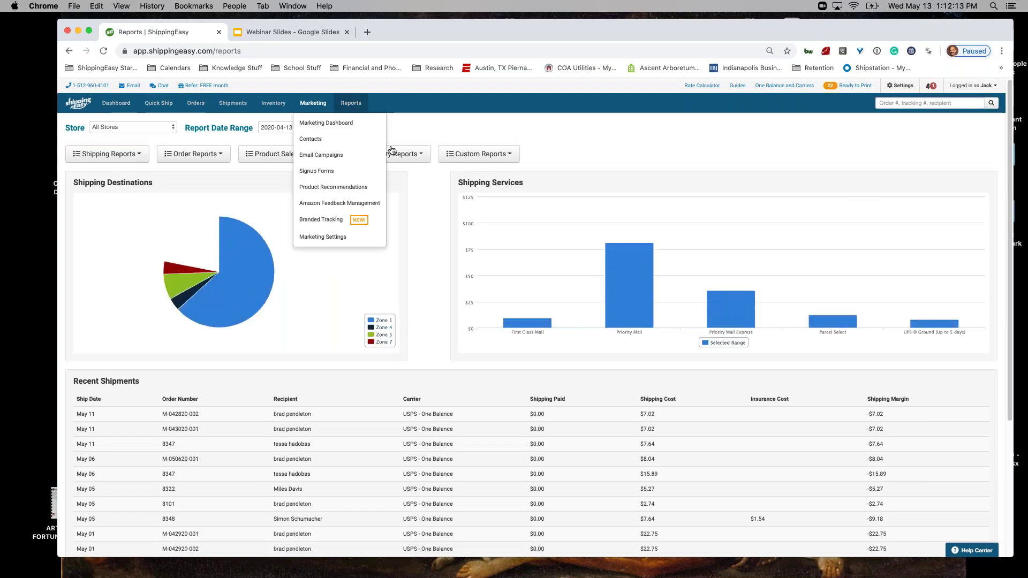
pyautogui.click(312, 109)
pyautogui.click(204, 105)
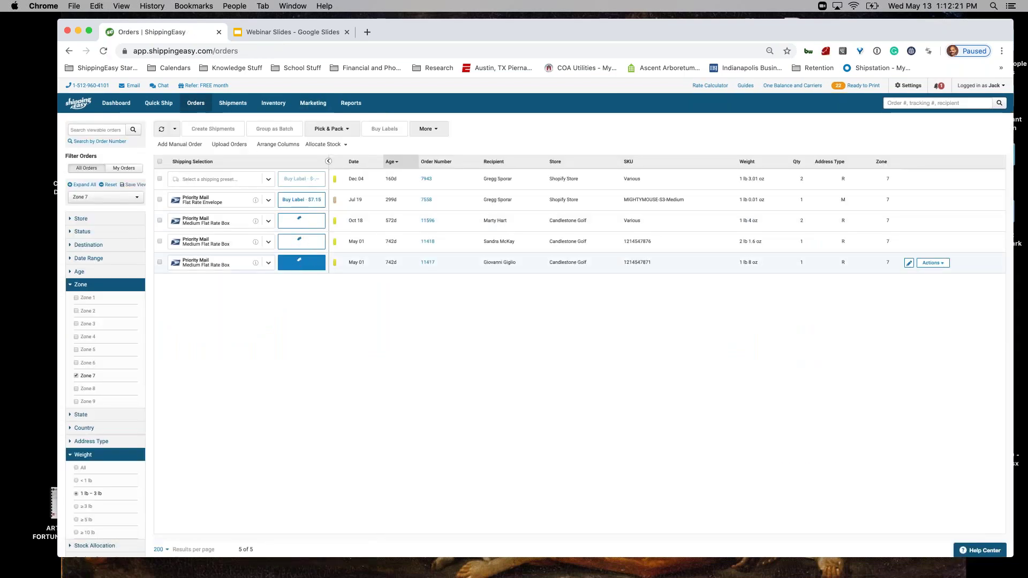
# Reset the order filters and review the full details of the newest order, with SKU MIGHTYMOUSE-S3-Medium
pyautogui.click(109, 185)
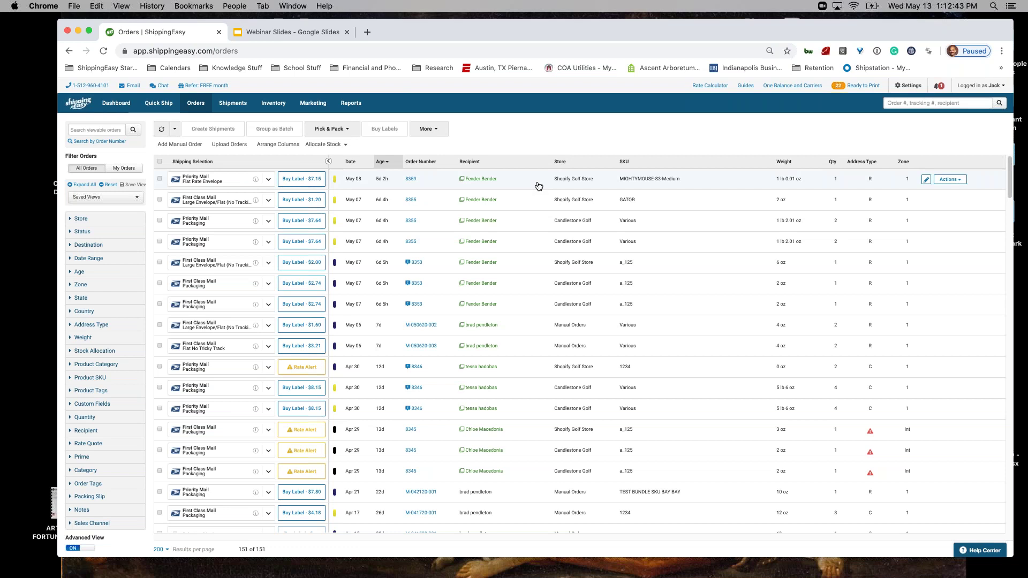
pyautogui.click(647, 185)
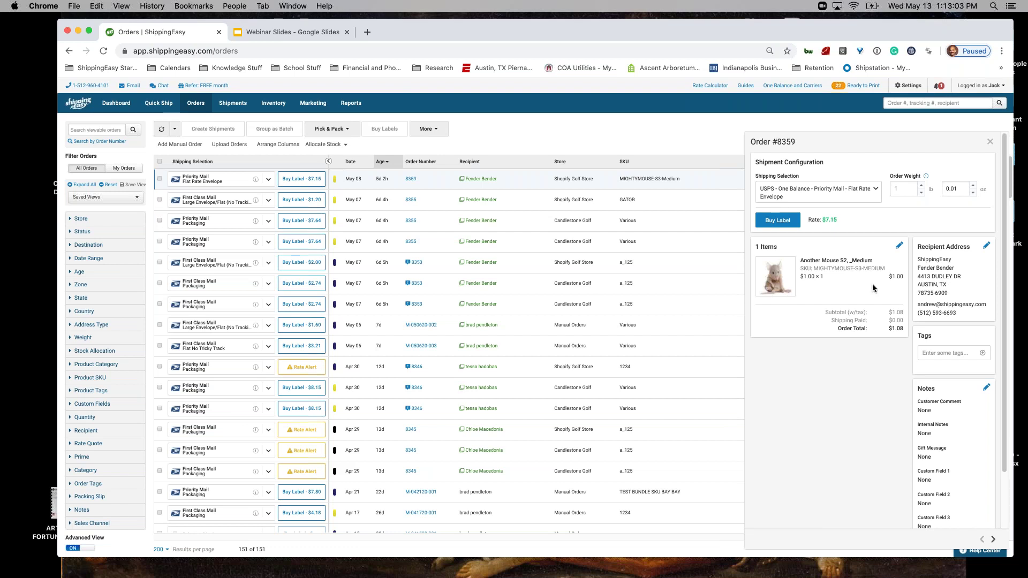
pyautogui.scroll(-3, 975, 419)
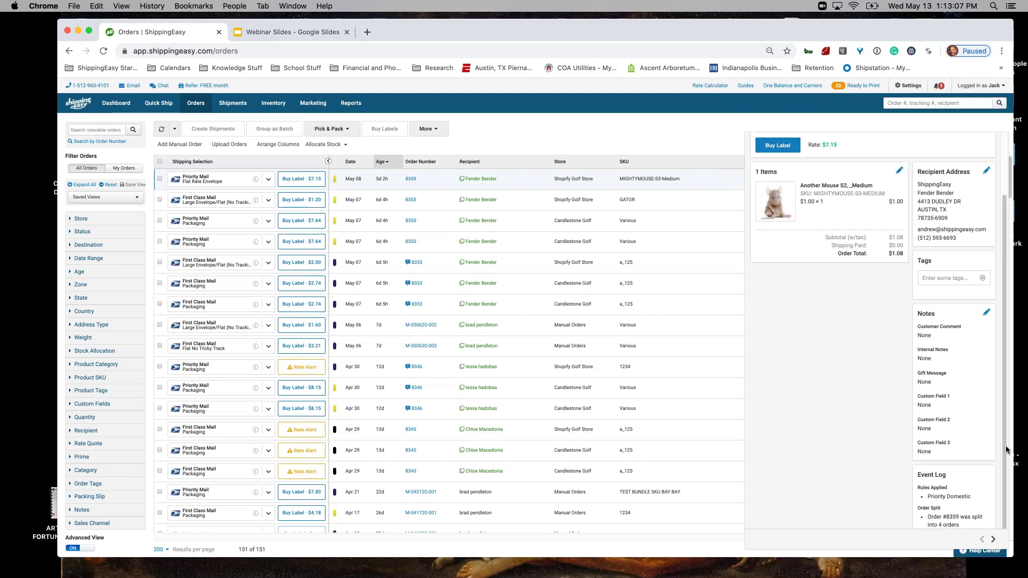
pyautogui.scroll(3, 1006, 404)
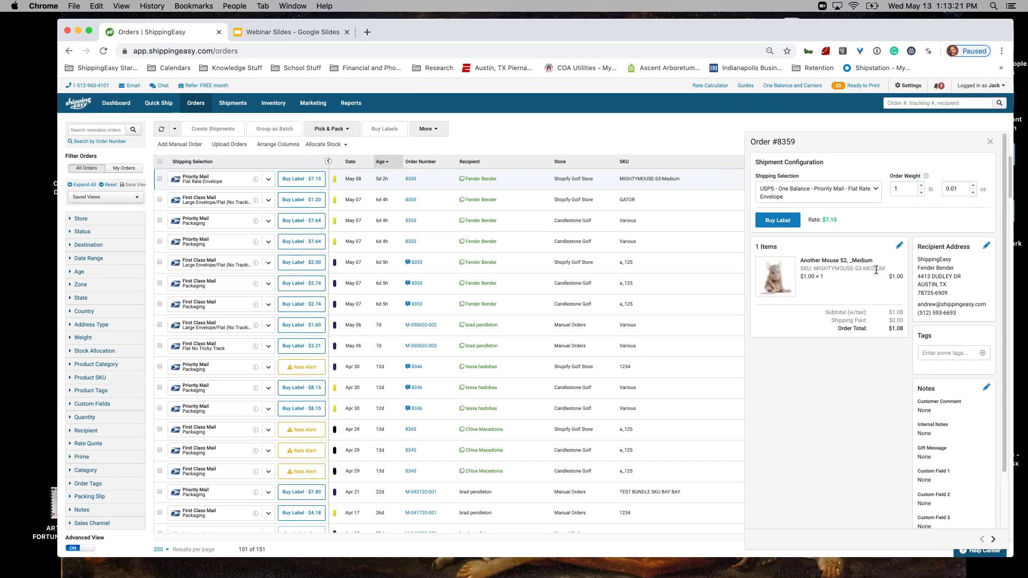
# Set the order weight to 2 lb 0 oz and update the shipping rate
pyautogui.click(906, 186)
pyautogui.press('BackSpace')
pyautogui.write('2')
pyautogui.click(957, 192)
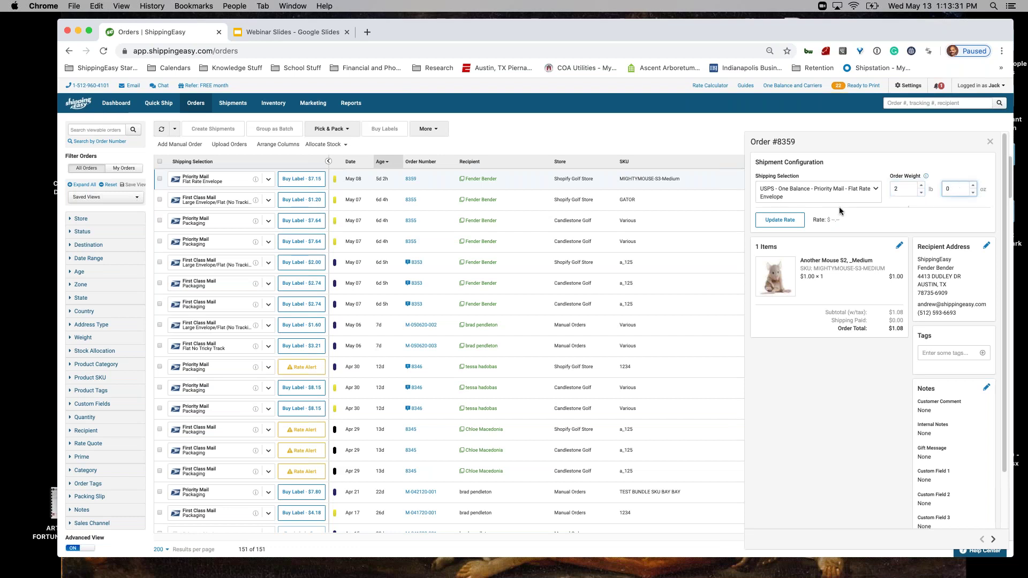
pyautogui.click(780, 219)
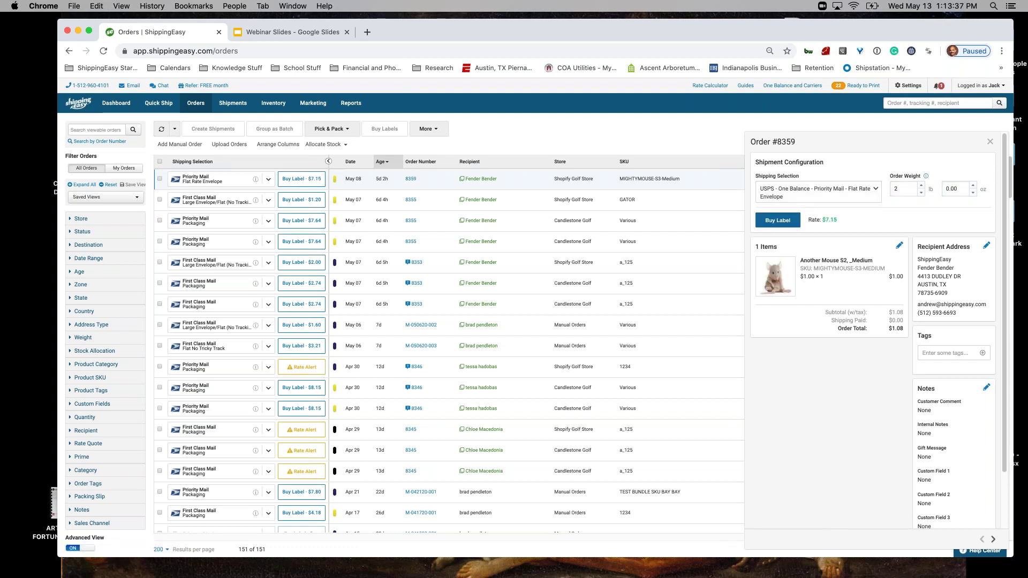
# Change the shipping selection to the Priority Mail USPS PM 7x7x7 preset and buy the label at the updated rate
pyautogui.click(859, 198)
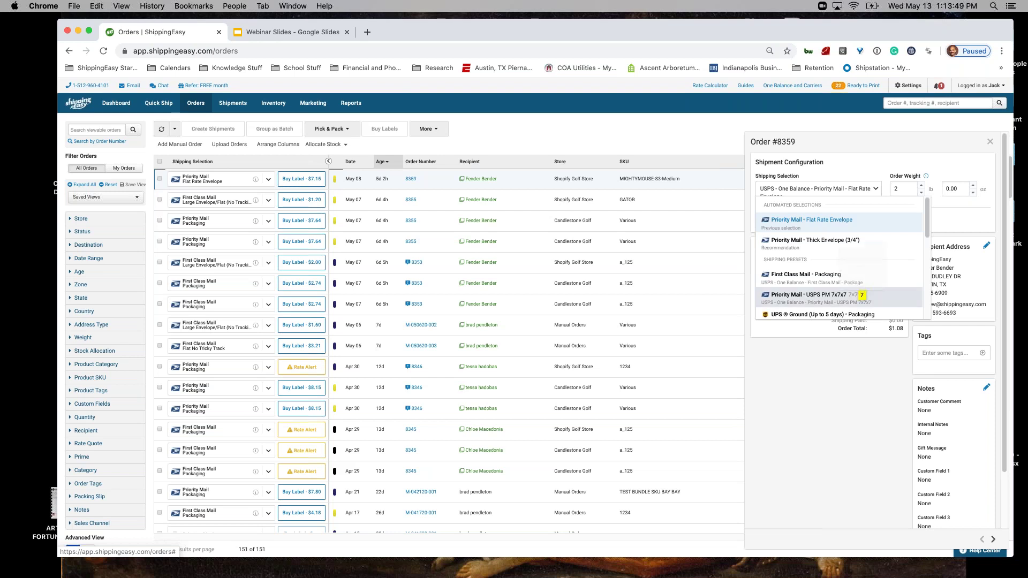
pyautogui.click(863, 298)
pyautogui.click(780, 255)
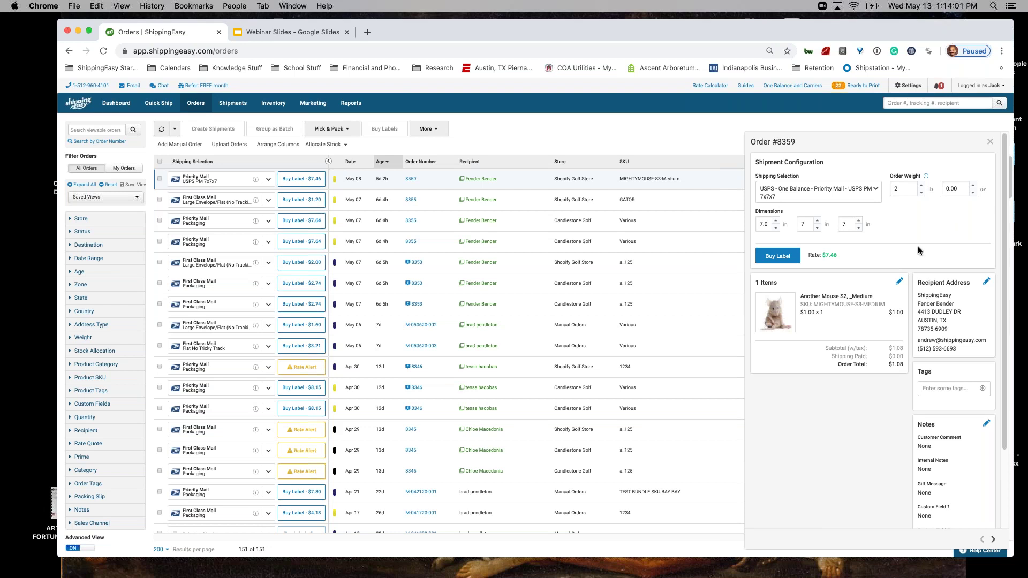
pyautogui.click(783, 260)
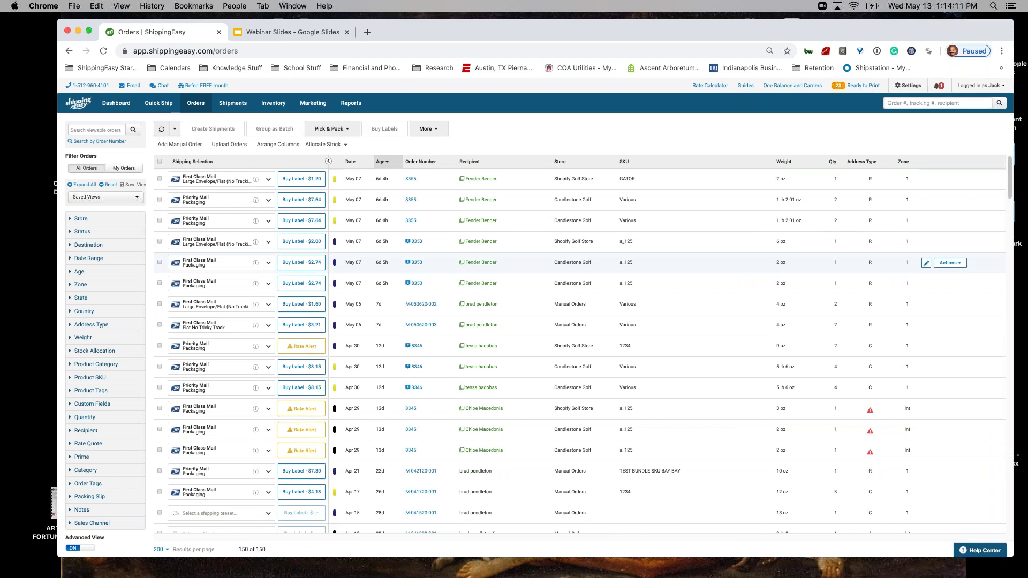
# Print the new shipment's label from Shipment History and return to the shipment list
pyautogui.moveTo(218, 106)
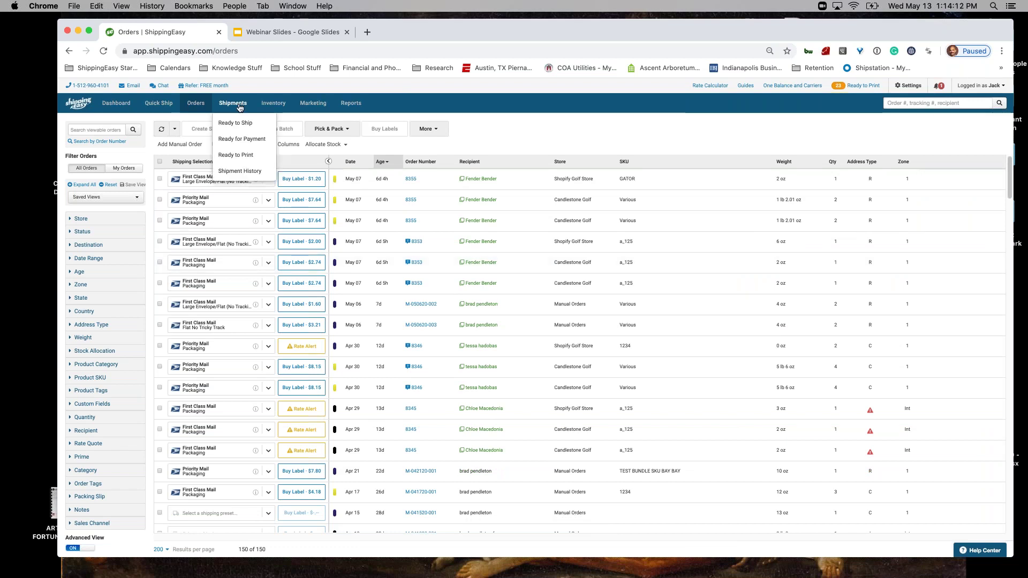
pyautogui.click(258, 171)
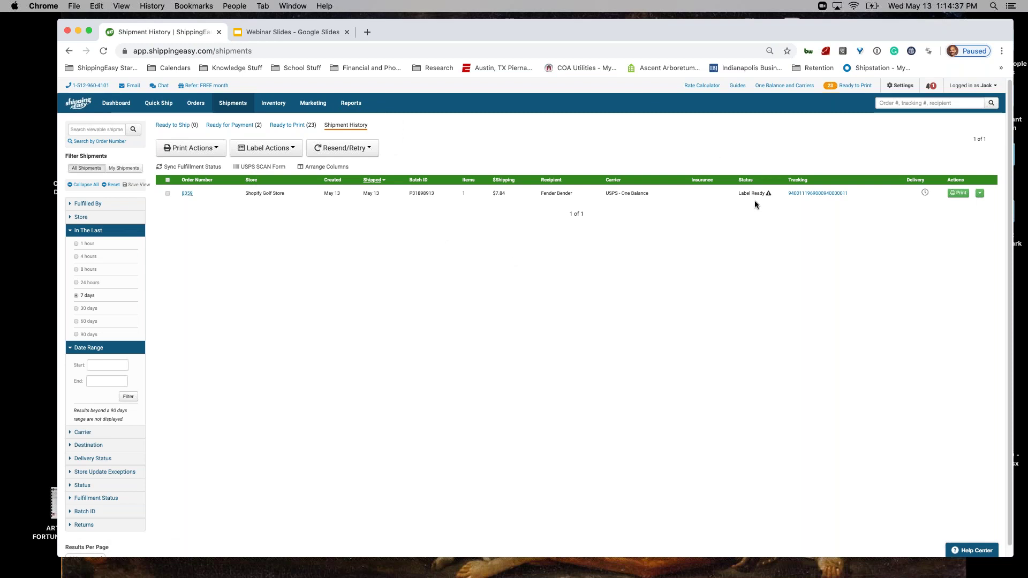
pyautogui.click(958, 193)
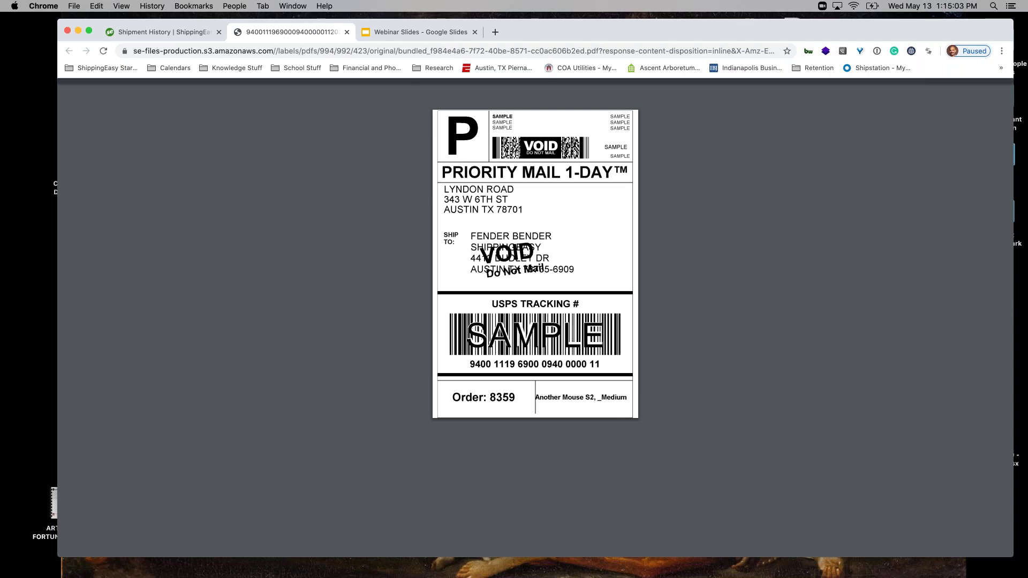
pyautogui.click(179, 33)
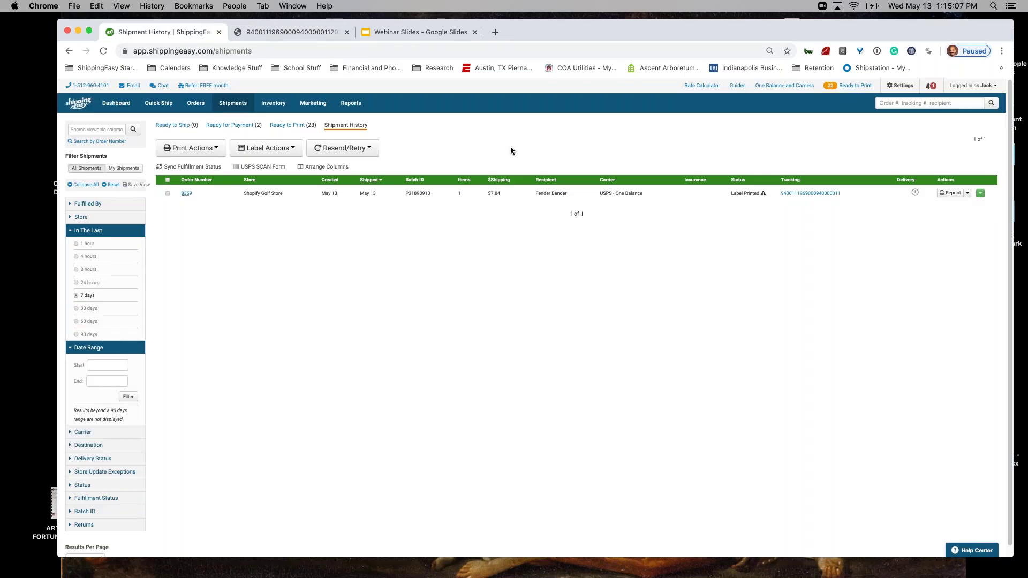
# Filter the shipment history to the last 30 days, and view the USPS SCAN Form page before returning to the history
pyautogui.click(85, 311)
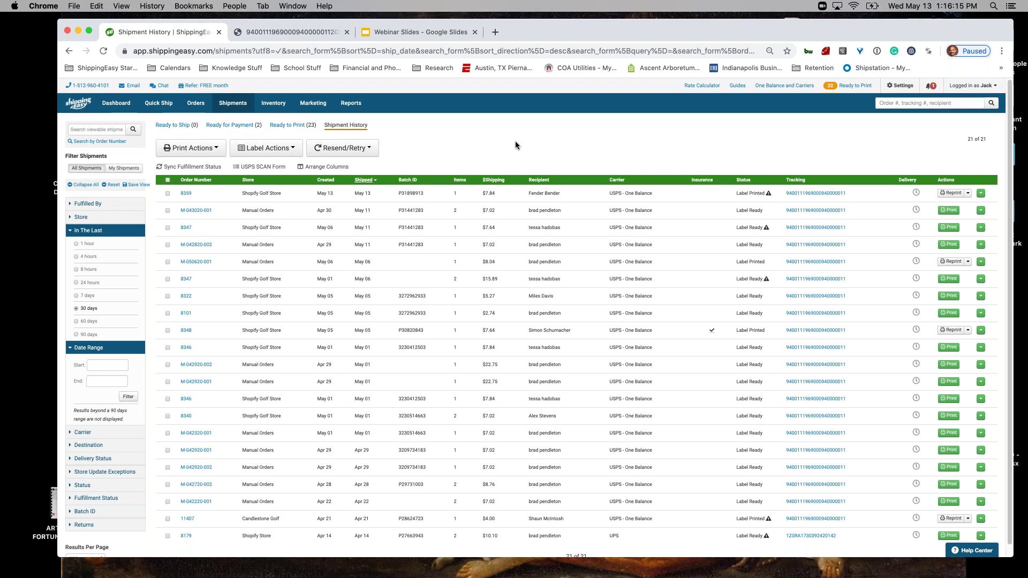
pyautogui.click(261, 167)
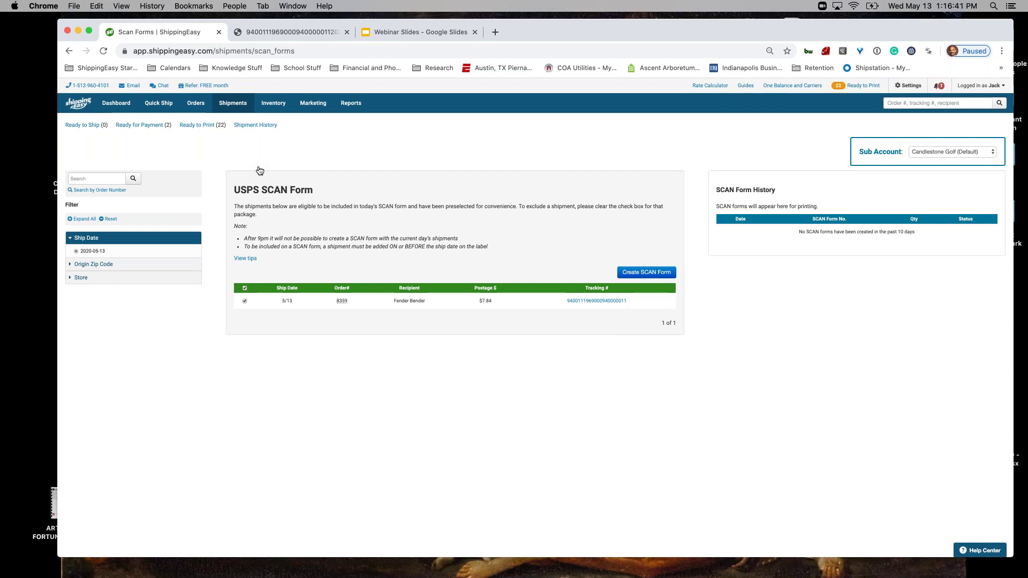
pyautogui.click(76, 53)
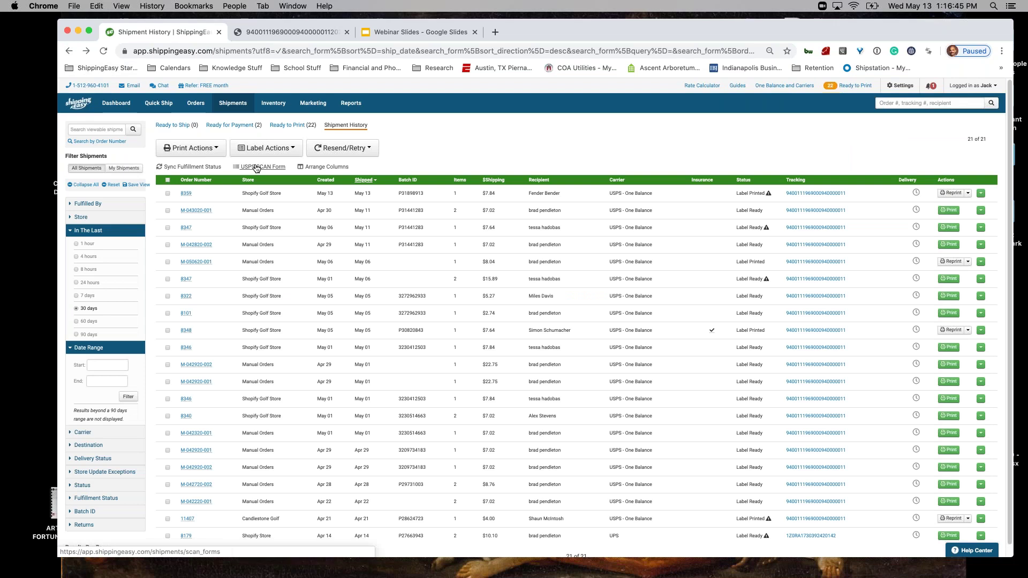
# Open the USPS SCAN Form page from the shipment history
pyautogui.click(269, 170)
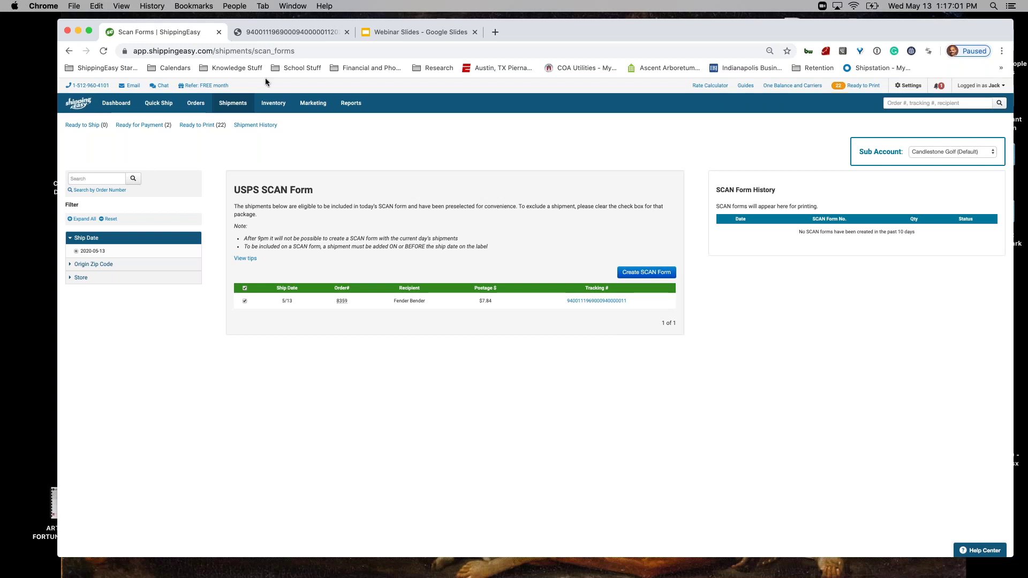
# In the orders list, set the first Candlestone Golf order's shipping selection to the Priority Mail USPS PM 7x7x7 preset
pyautogui.click(207, 111)
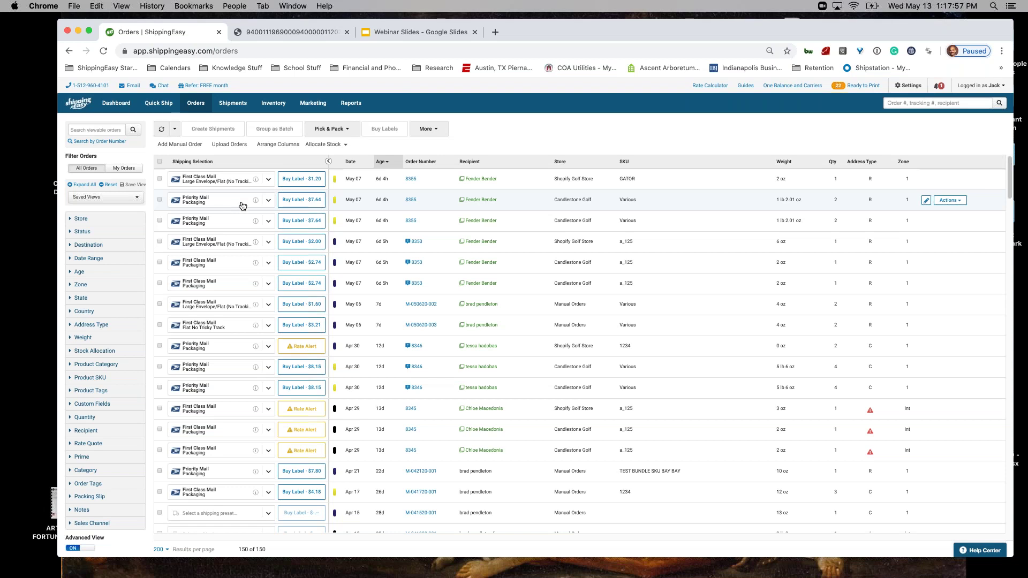
pyautogui.click(267, 200)
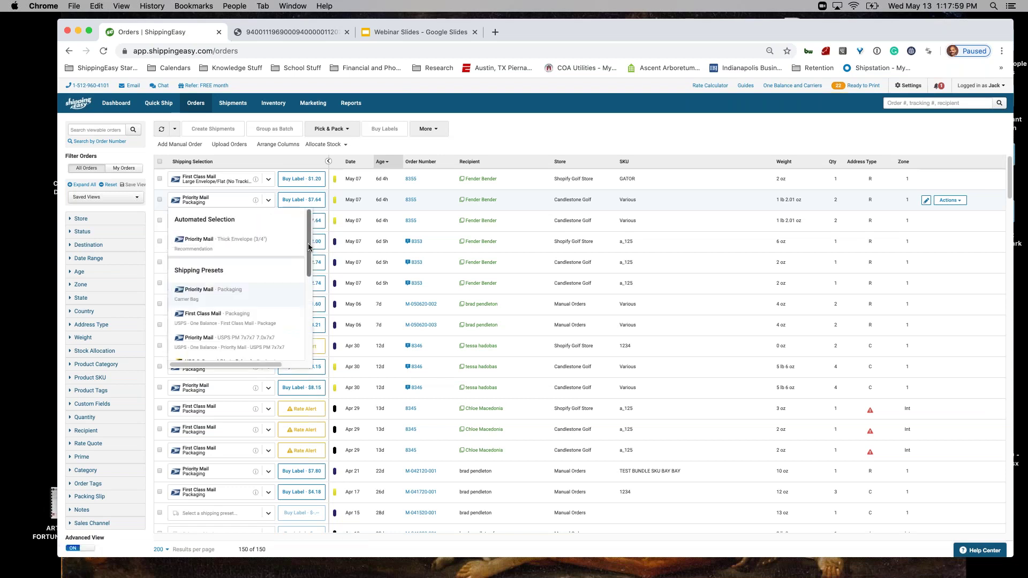
pyautogui.scroll(-5, 310, 295)
pyautogui.scroll(-2, 310, 315)
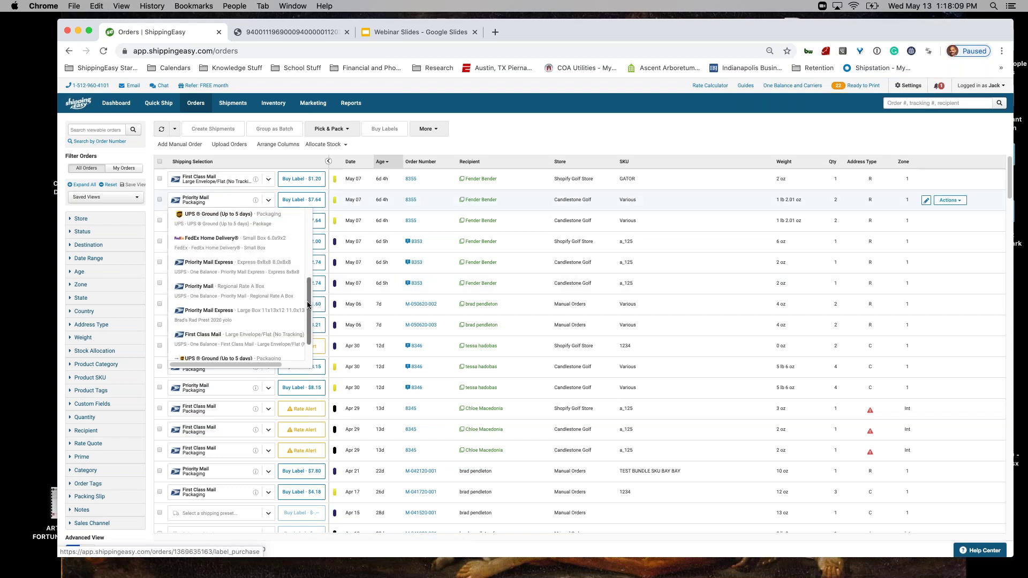
pyautogui.scroll(-1, 295, 272)
pyautogui.scroll(5, 295, 271)
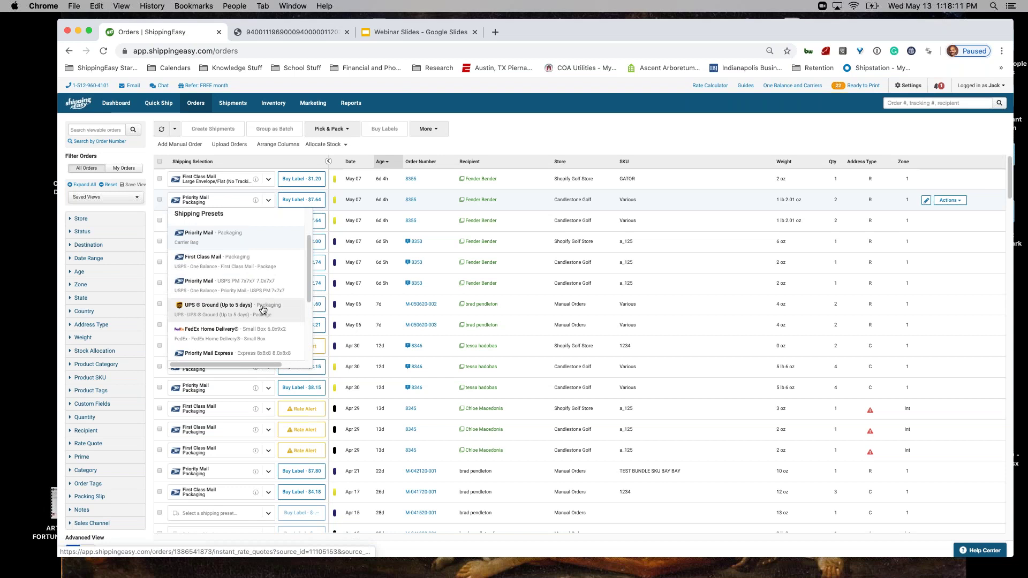
pyautogui.click(265, 287)
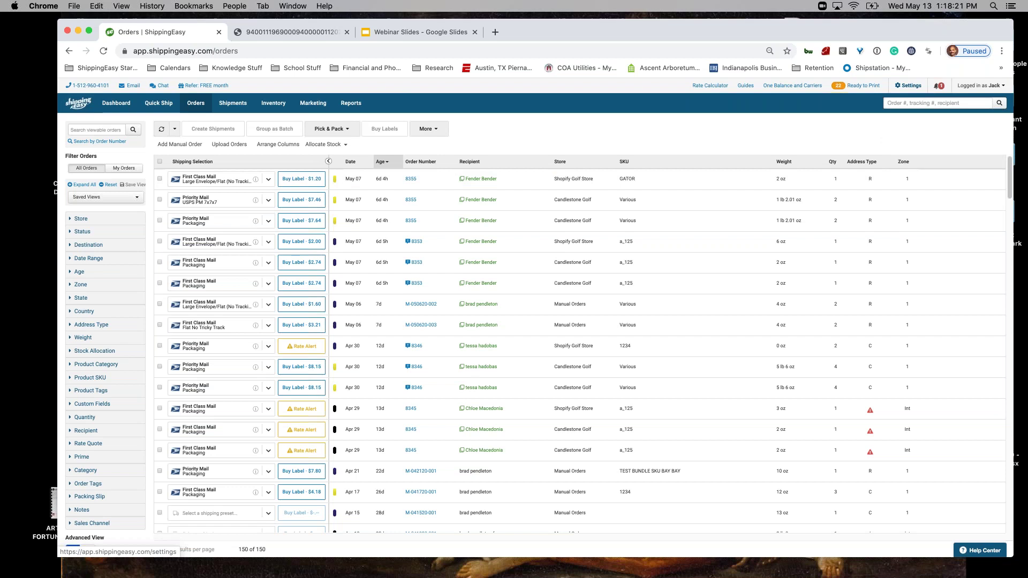
# Open Shipping Presets in the shipment settings and look through the list of domestic presets
pyautogui.click(909, 85)
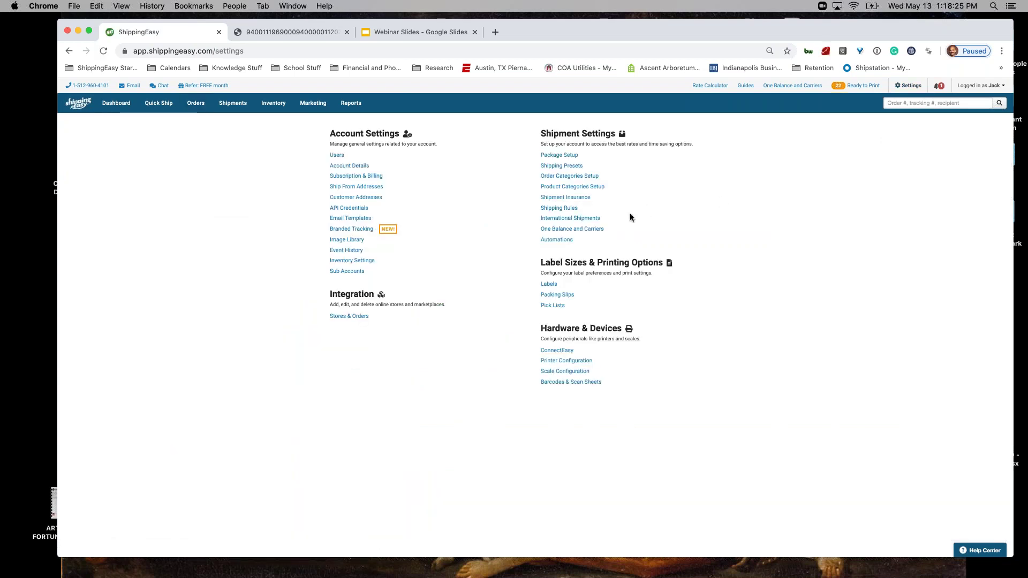
pyautogui.click(544, 136)
pyautogui.moveTo(616, 135); pyautogui.dragTo(568, 140)
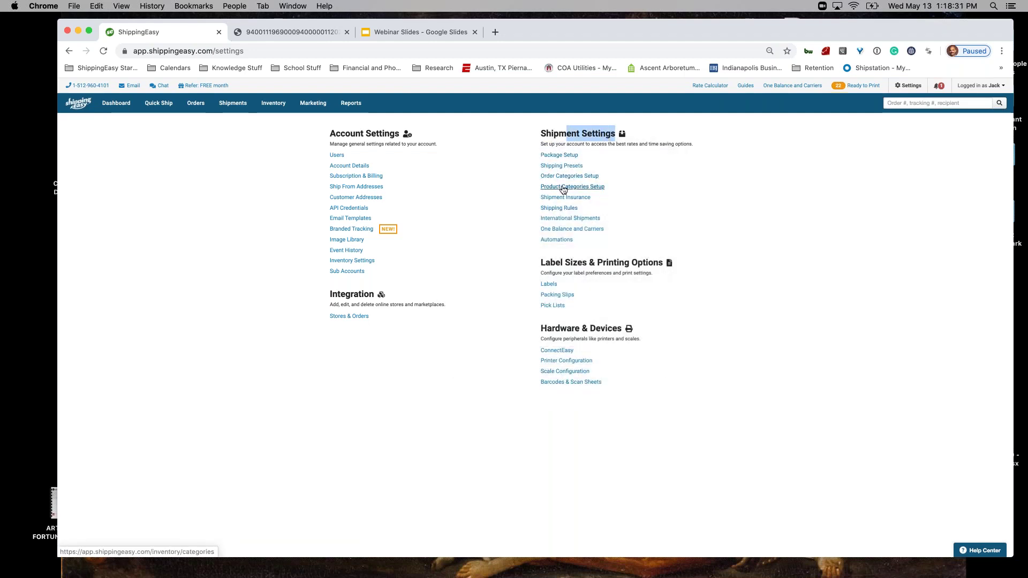
pyautogui.click(560, 166)
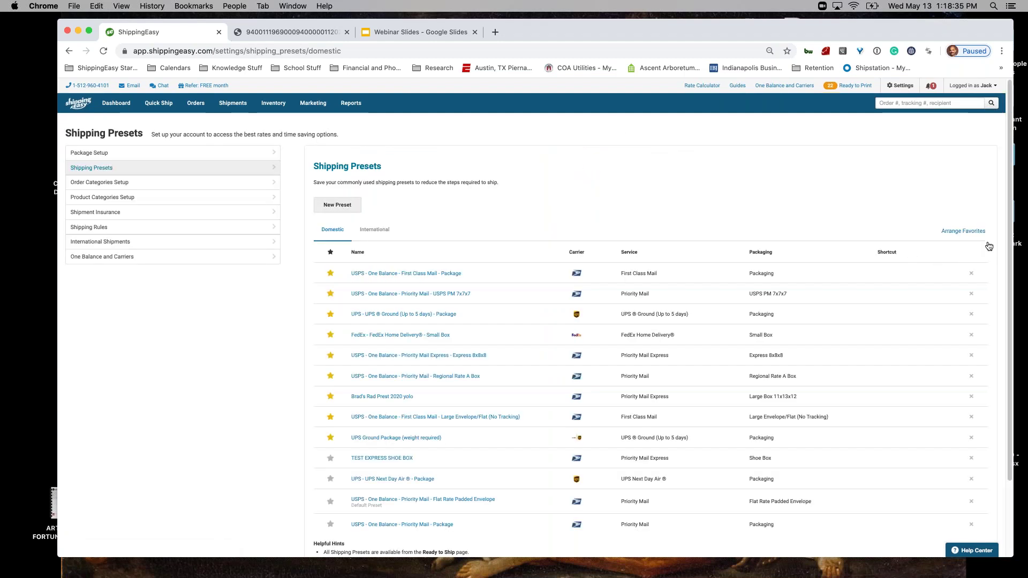
pyautogui.scroll(-3, 1010, 298)
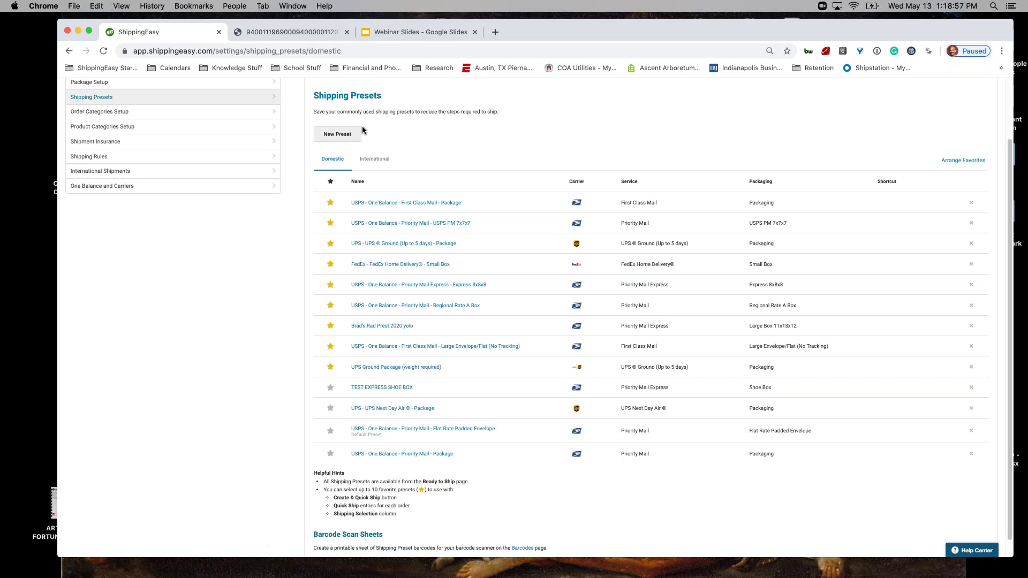
# Start a new domestic shipping preset with UPS through Stamps.com as the carrier and UPS 2nd Day Air as the service
pyautogui.click(332, 136)
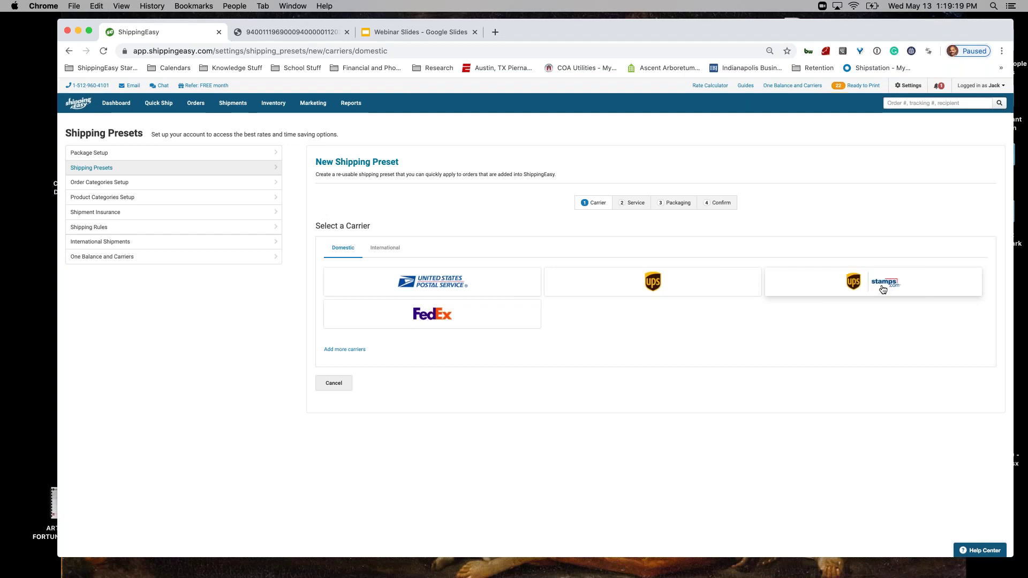
pyautogui.click(854, 290)
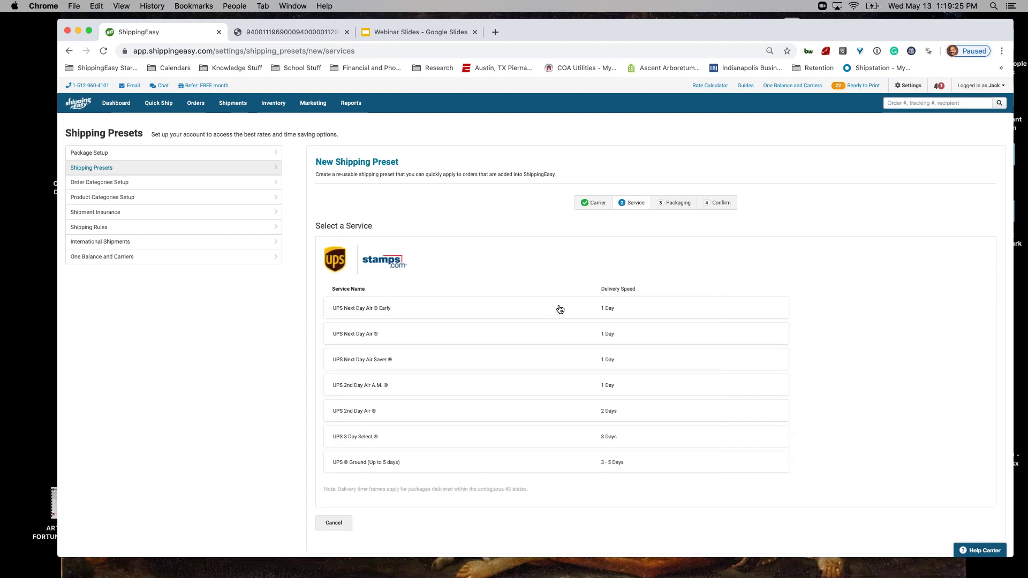
pyautogui.click(415, 417)
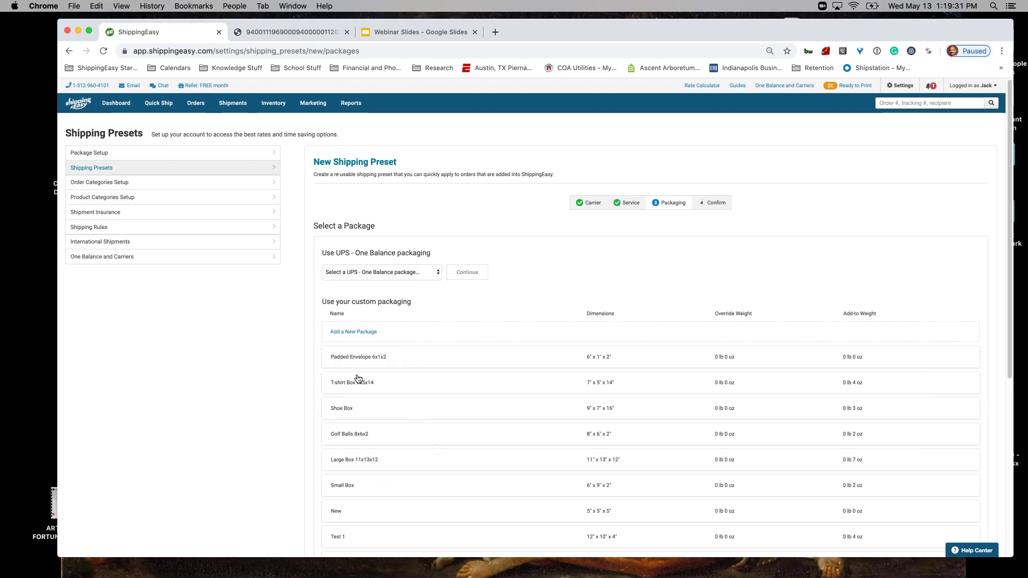
# Add a custom package named "Red Blue gREEN" measuring 8 x 8 x 19 in with an add-to weight of 2 oz, and save it
pyautogui.click(370, 333)
pyautogui.click(391, 342)
pyautogui.write('8')
pyautogui.press('Tab')
pyautogui.write('8')
pyautogui.press('Tab')
pyautogui.write('34')
pyautogui.press('BackSpace')
pyautogui.write('19')
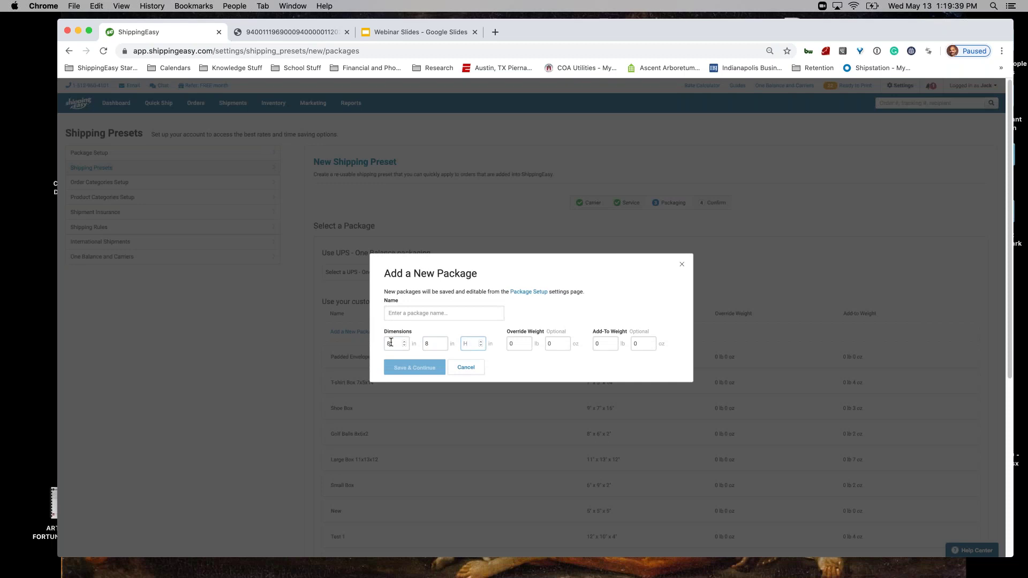
pyautogui.click(439, 315)
pyautogui.write('R')
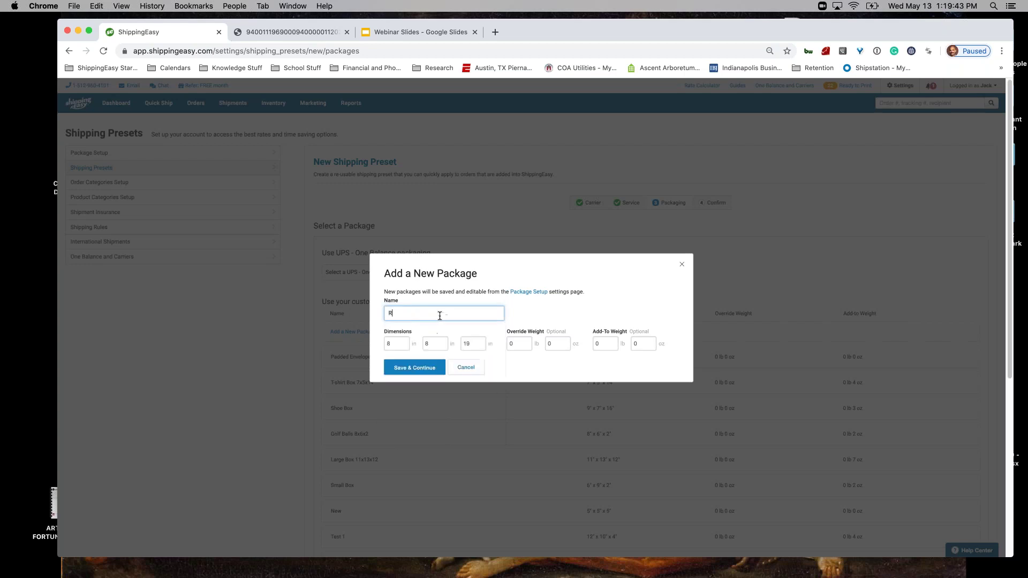
pyautogui.write('ed Blue gREEN')
pyautogui.click(642, 343)
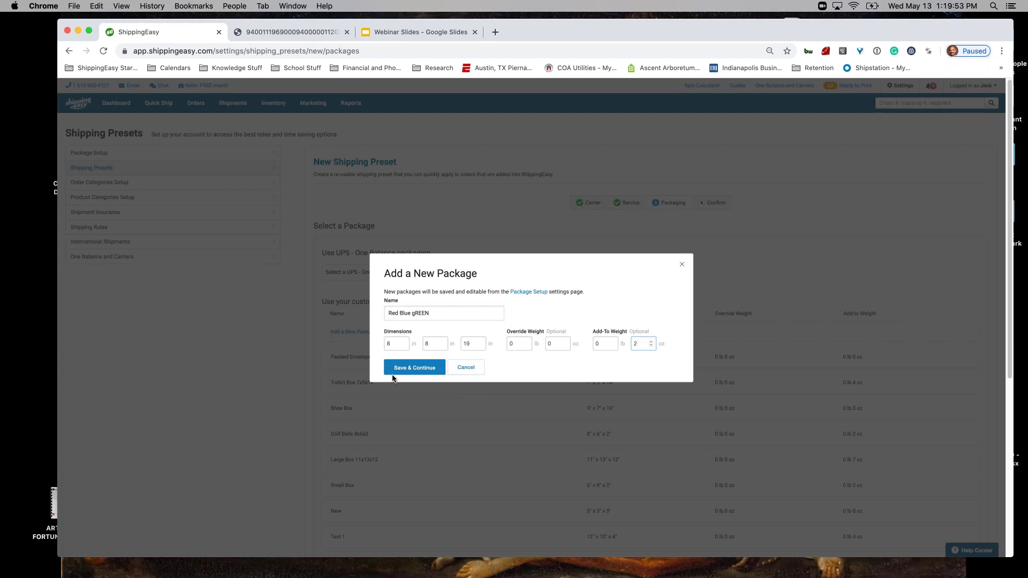
pyautogui.click(414, 375)
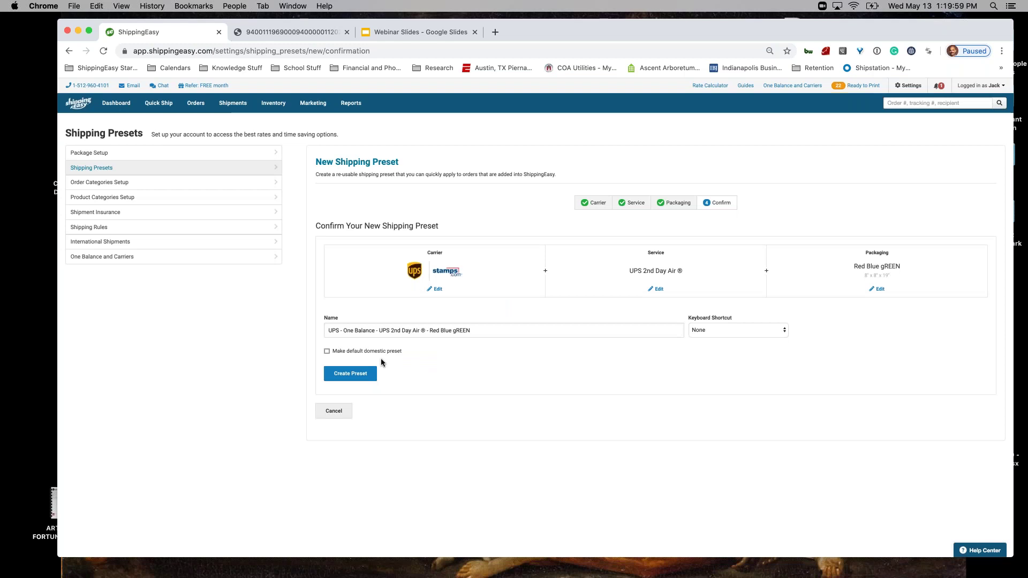
# Create the UPS 2nd Day Air - Red Blue gREEN preset with its suggested name and mark it as a favorite
pyautogui.click(355, 377)
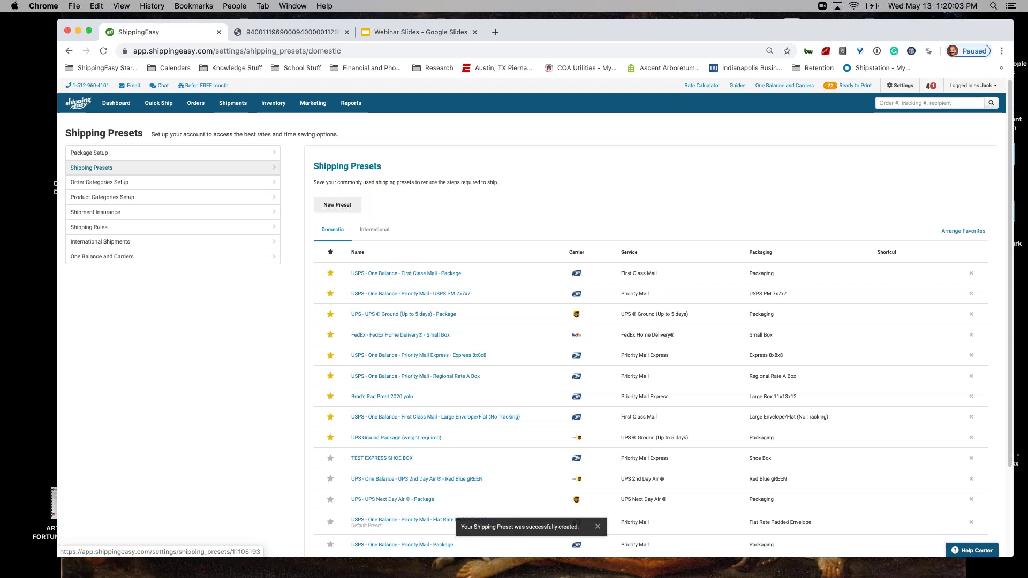
pyautogui.scroll(-3, 1005, 322)
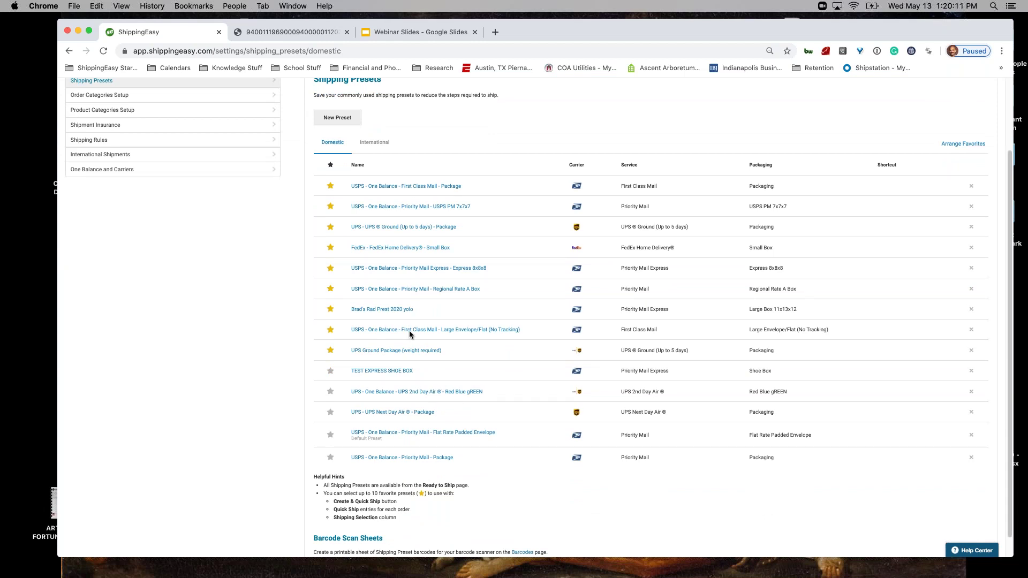
pyautogui.click(331, 392)
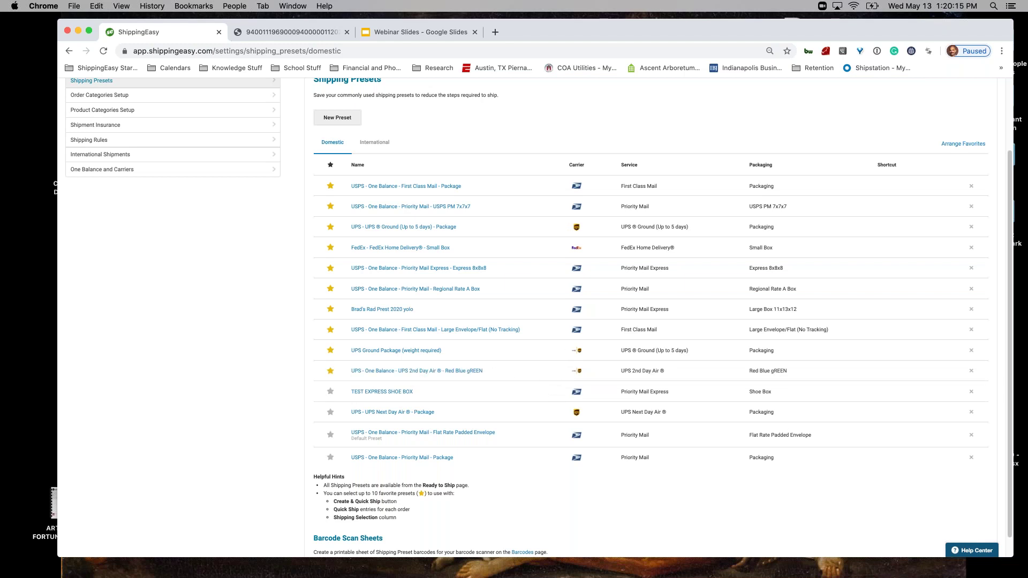
# In the orders list, apply the UPS 2nd Day Air Red Blue gREEN preset to the Shopify Golf Store order with SKU GATOR
pyautogui.scroll(3, 981, 271)
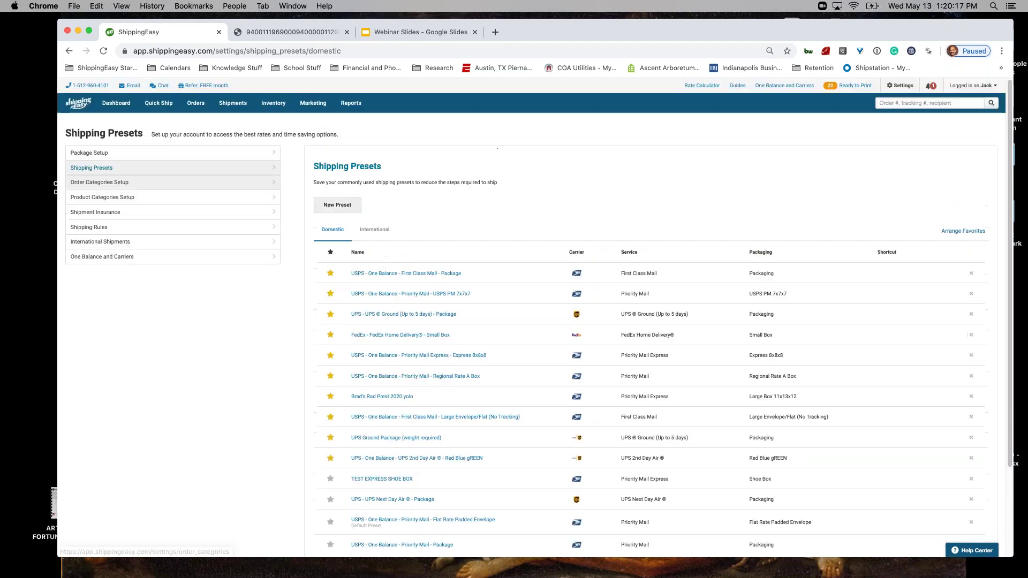
pyautogui.click(196, 104)
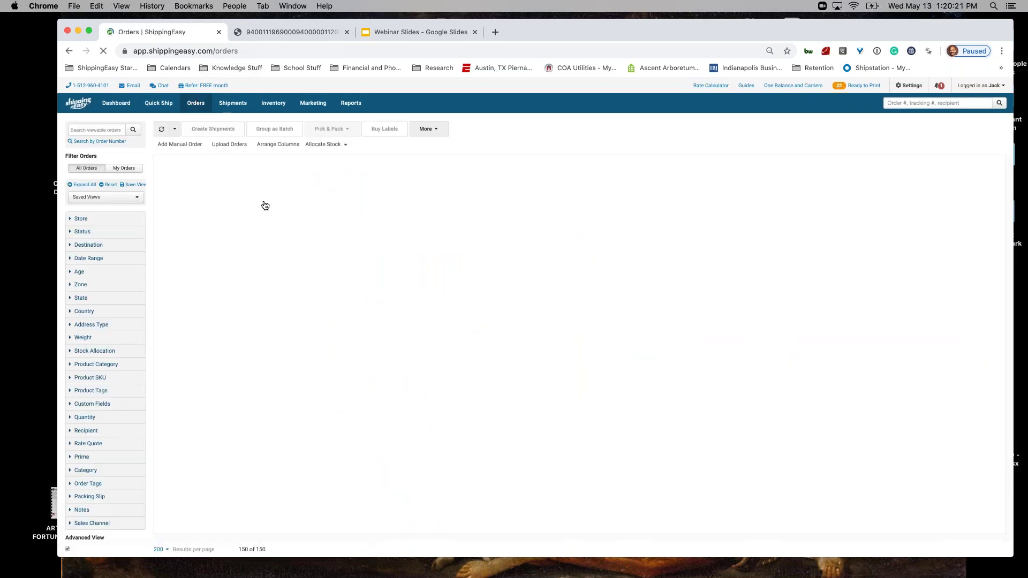
pyautogui.click(268, 178)
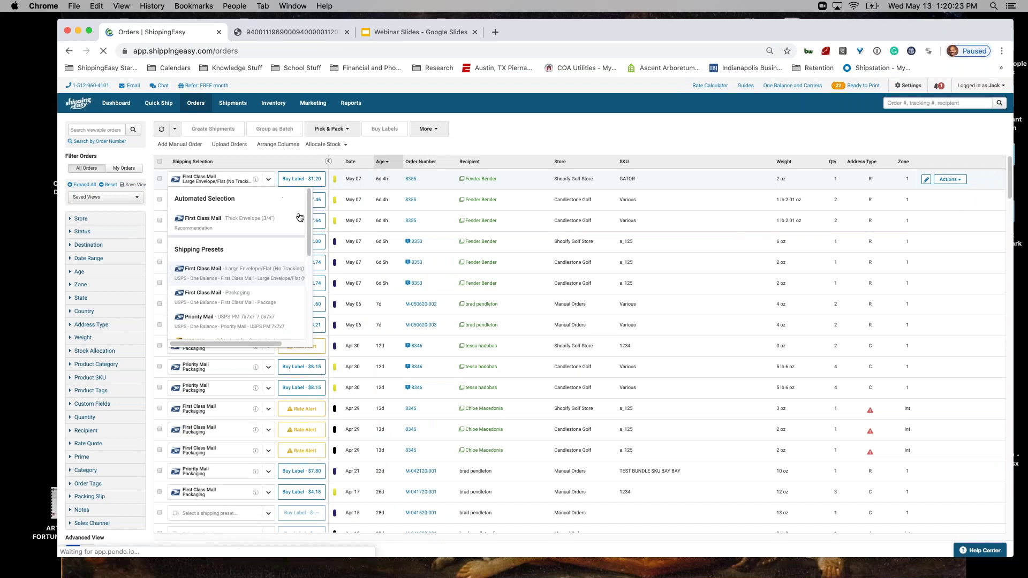
pyautogui.moveTo(309, 217); pyautogui.dragTo(313, 292)
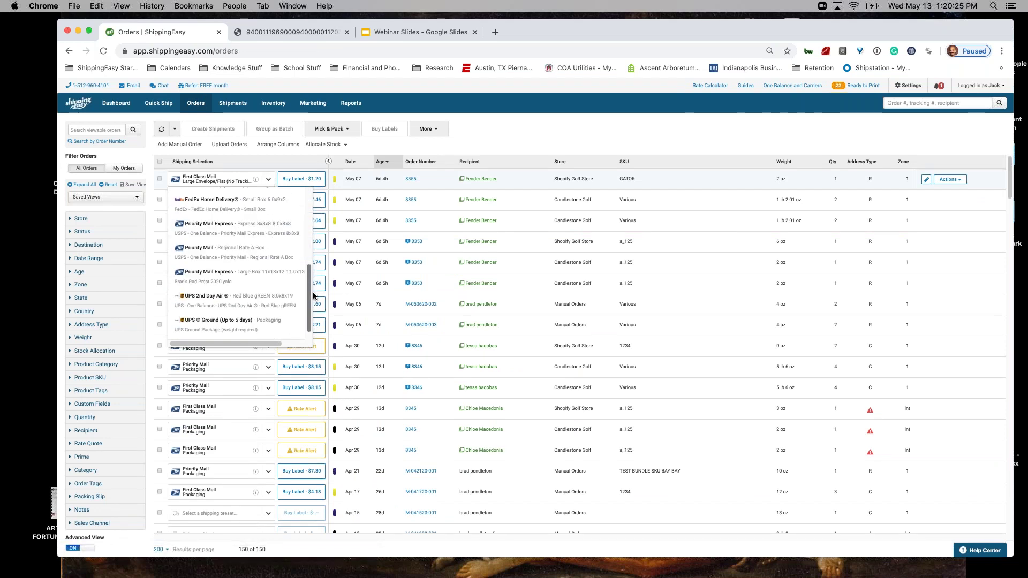
pyautogui.click(283, 306)
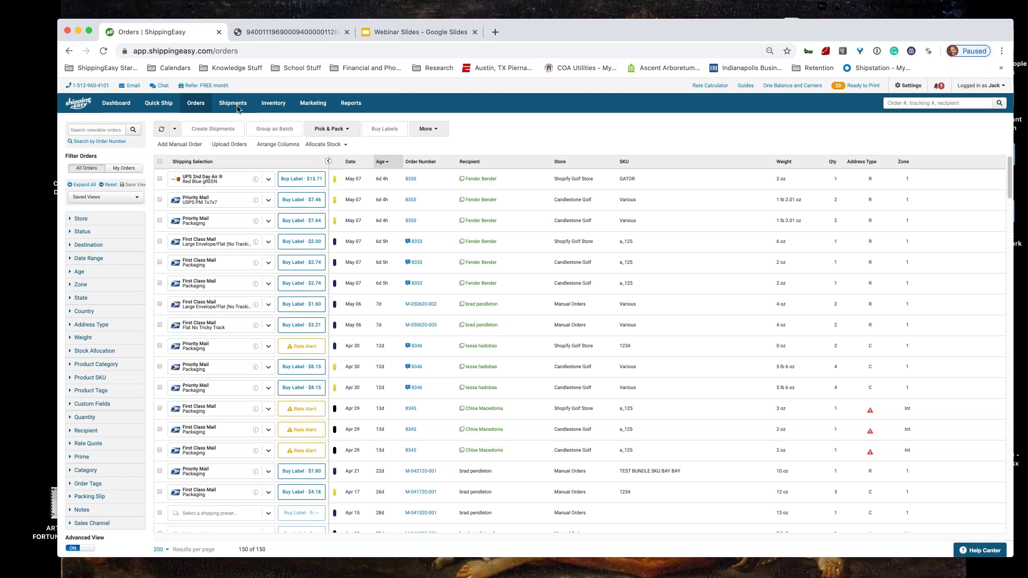
# Go to Shipment History and view the USPS SCAN Form page with its eligible shipments
pyautogui.moveTo(237, 108)
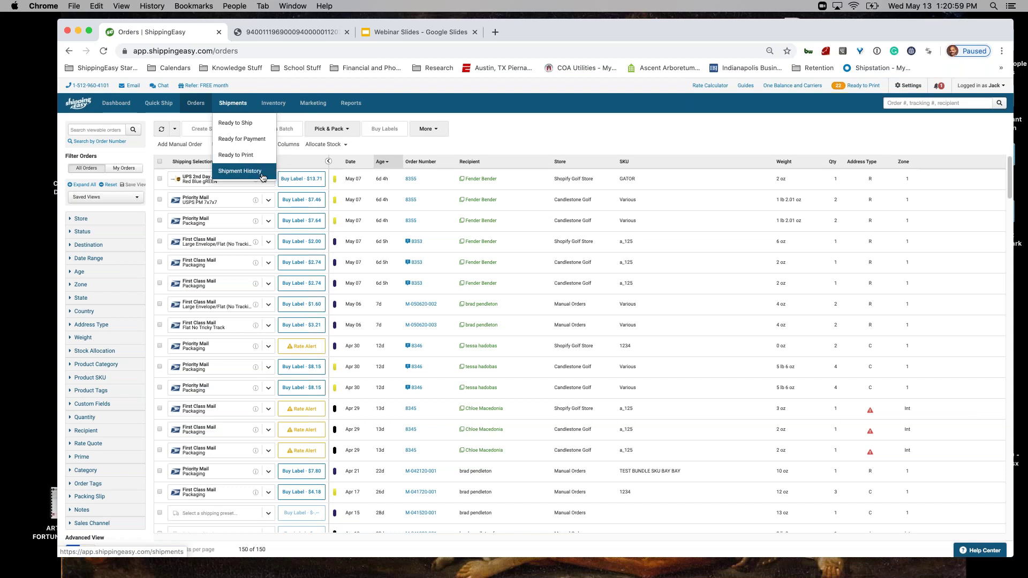
pyautogui.click(240, 171)
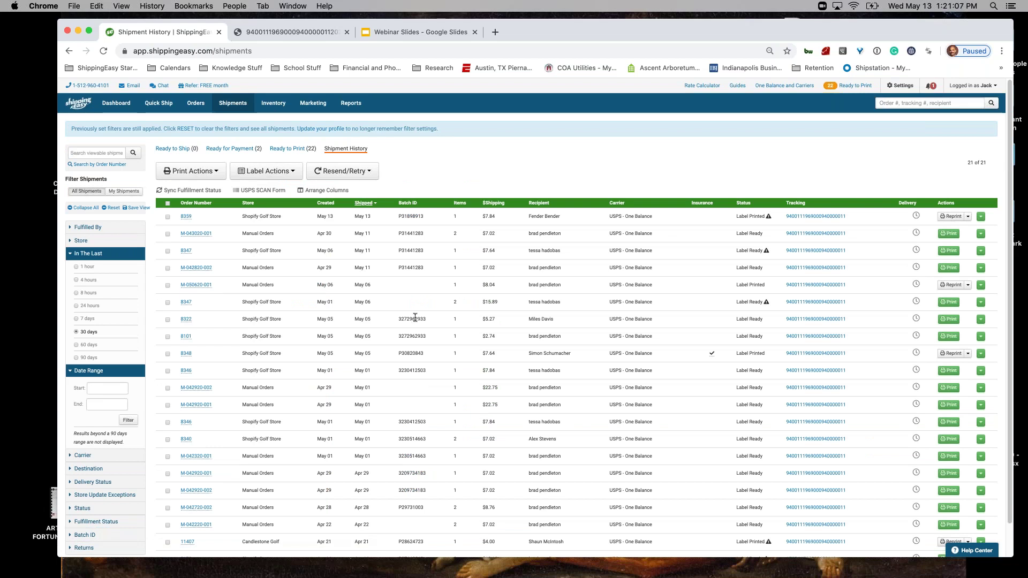
pyautogui.click(269, 191)
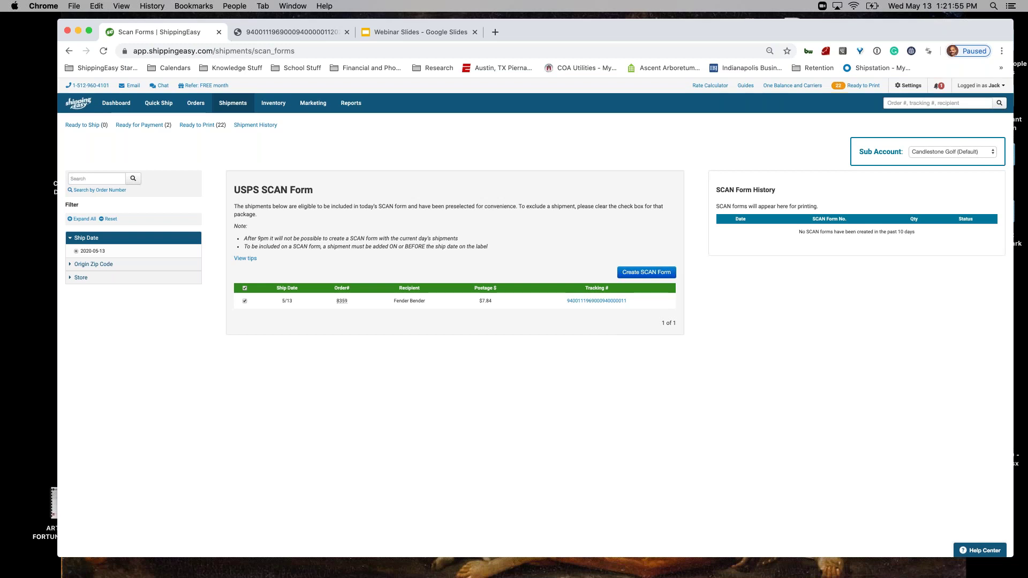
# View the One Balance and Carriers settings, and open the Rate Calculator to look at its fields before closing it
pyautogui.click(797, 87)
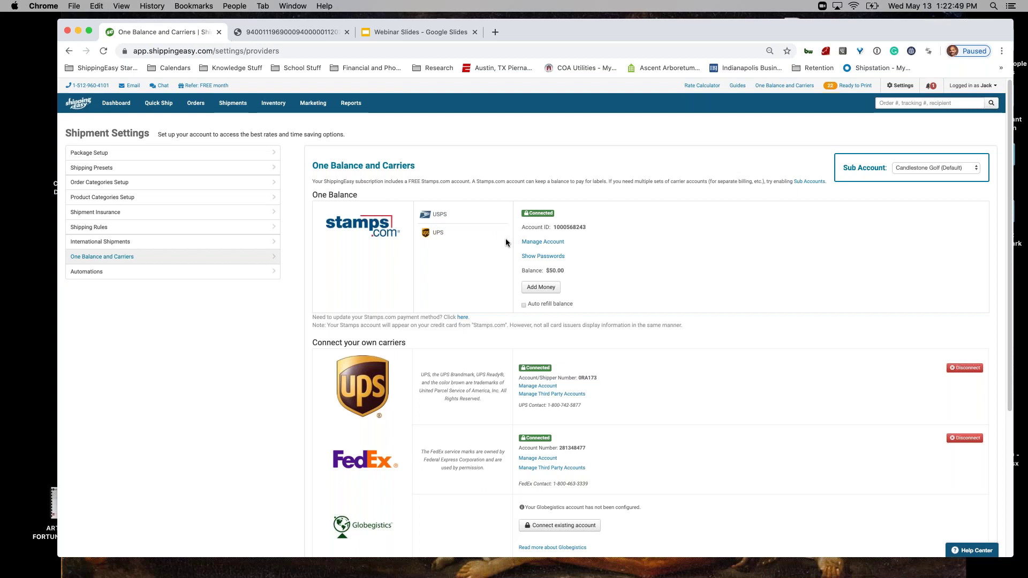
pyautogui.click(714, 89)
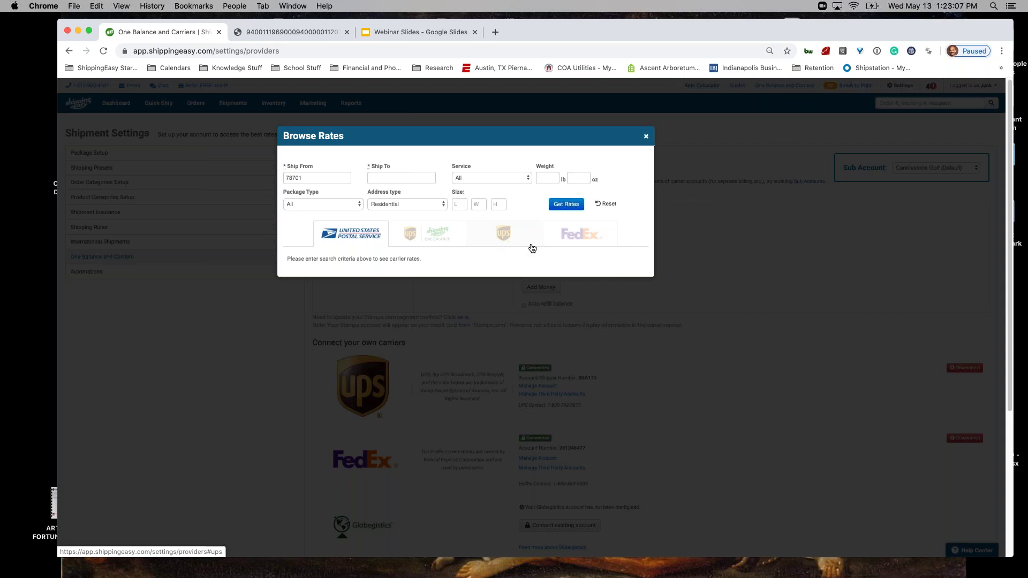
pyautogui.click(645, 137)
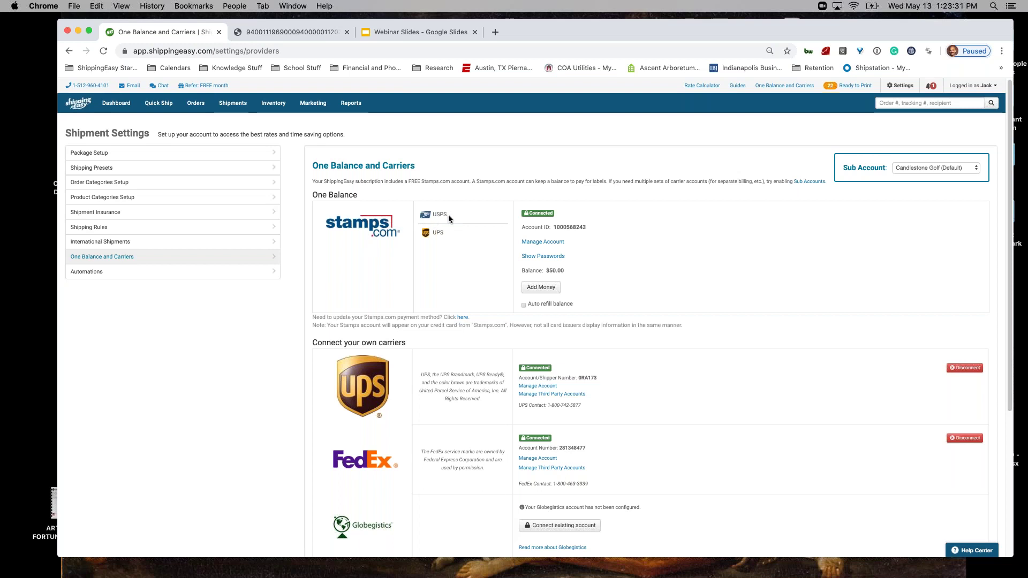
# Delete the USPS One Balance Priority Mail - Regional Rate A Box preset from the domestic Shipping Presets and confirm the deletion
pyautogui.click(188, 172)
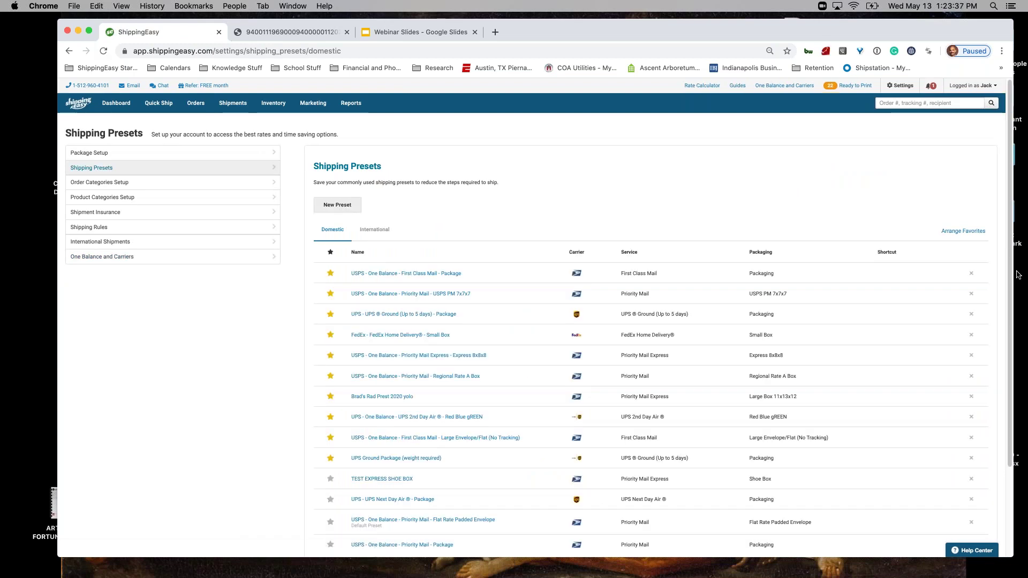
pyautogui.scroll(-3, 782, 240)
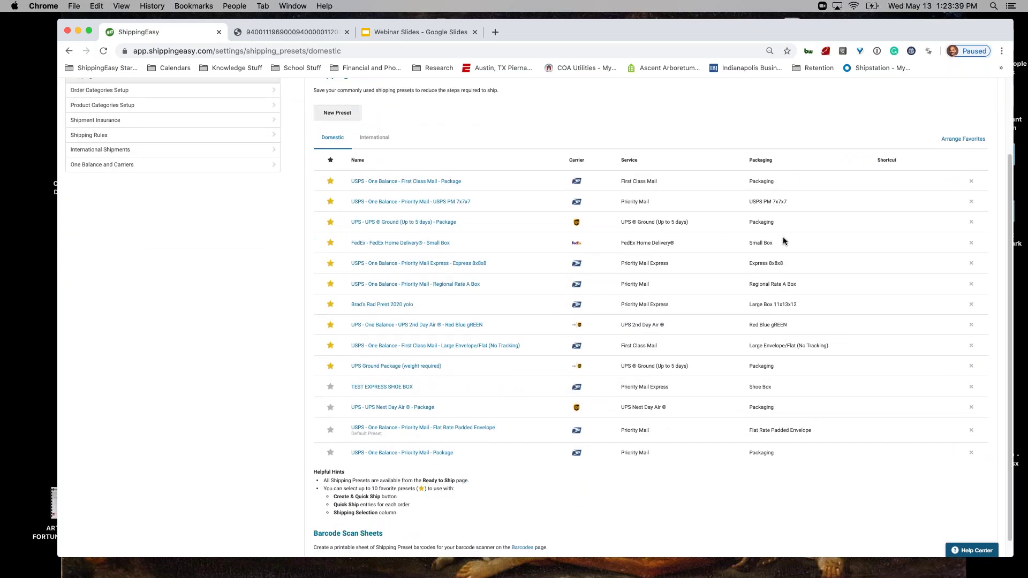
pyautogui.click(972, 285)
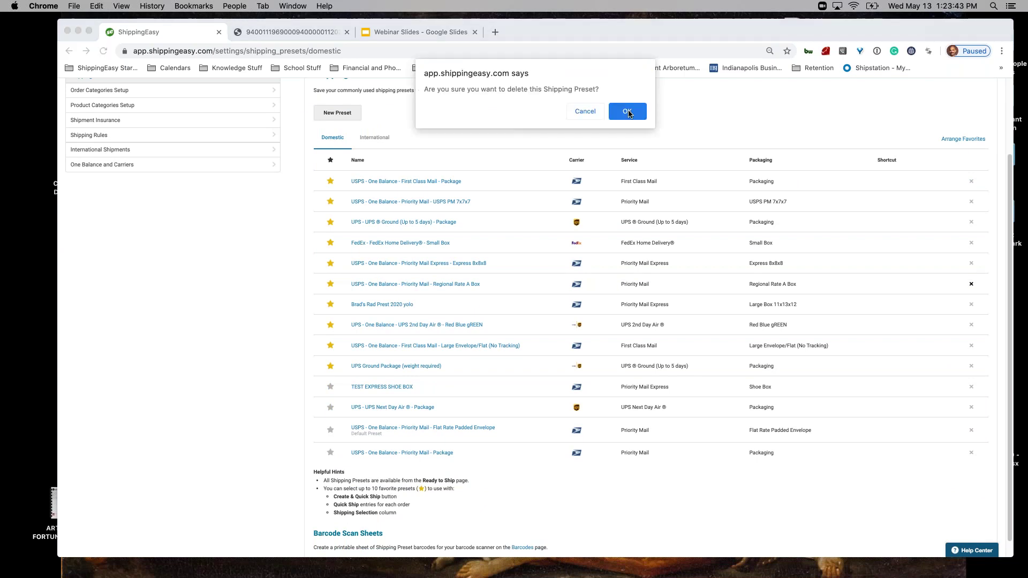
pyautogui.click(627, 113)
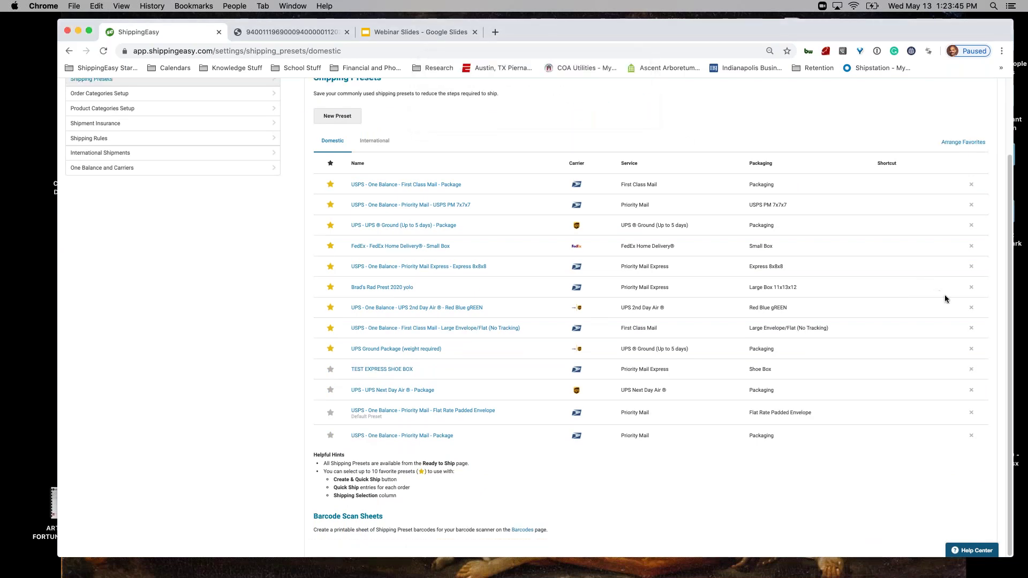
# Delete the domestic Priority Mail Express preset that uses Large Box 11x13x12 packaging and confirm the deletion
pyautogui.click(971, 287)
pyautogui.click(626, 114)
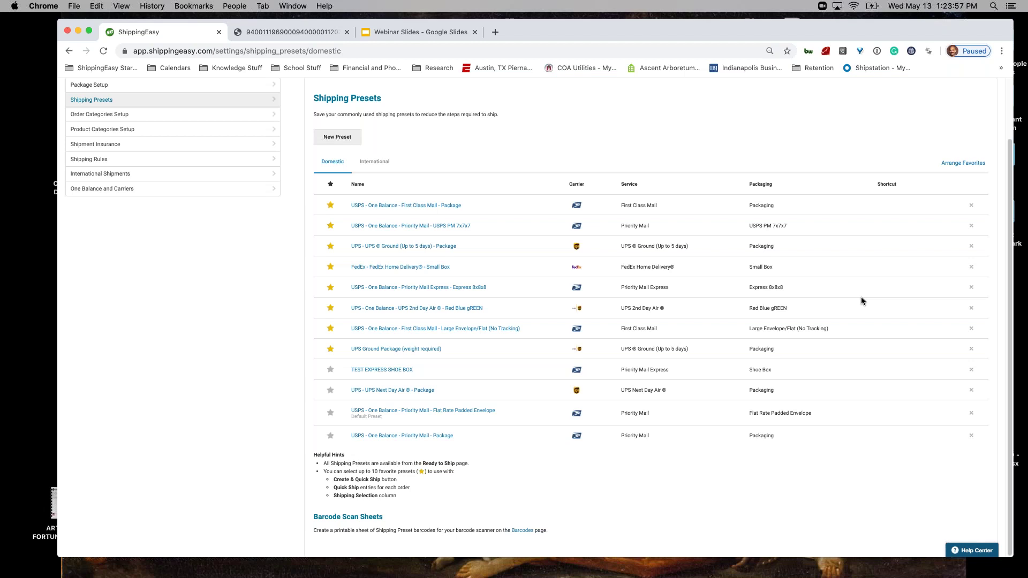
pyautogui.tripleClick(772, 289)
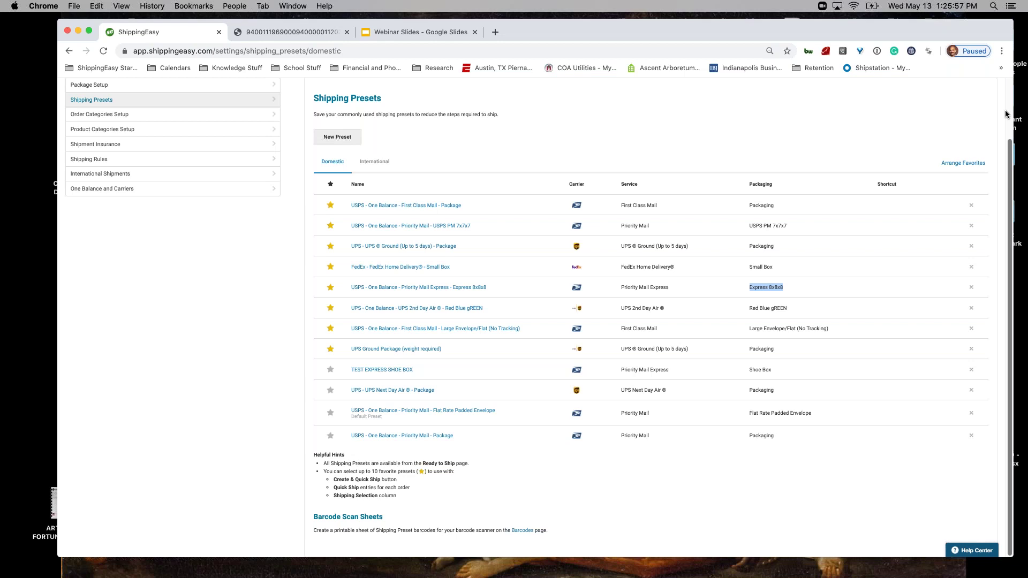
# In the orders list, set the weight of the Shopify Golf Store order with SKU GATOR to 40 lb 5 oz and update its rate
pyautogui.scroll(3, 589, 214)
pyautogui.click(194, 109)
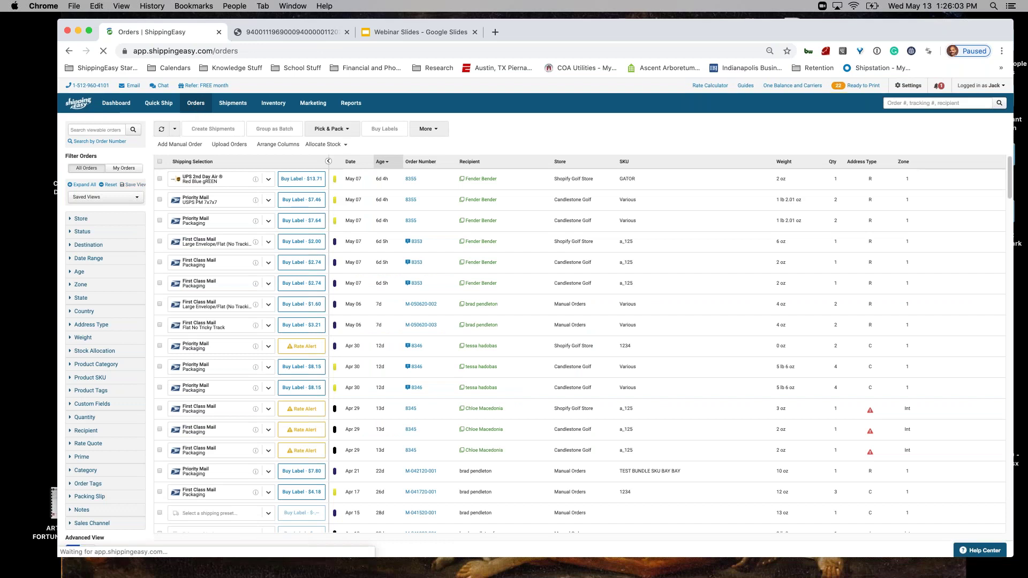
pyautogui.click(437, 187)
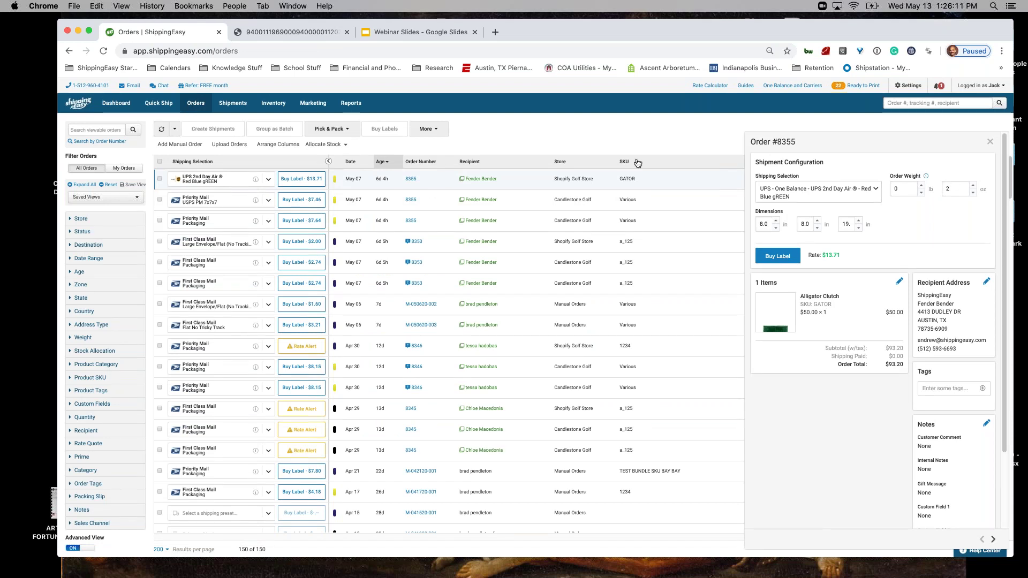
pyautogui.doubleClick(900, 189)
pyautogui.write('40')
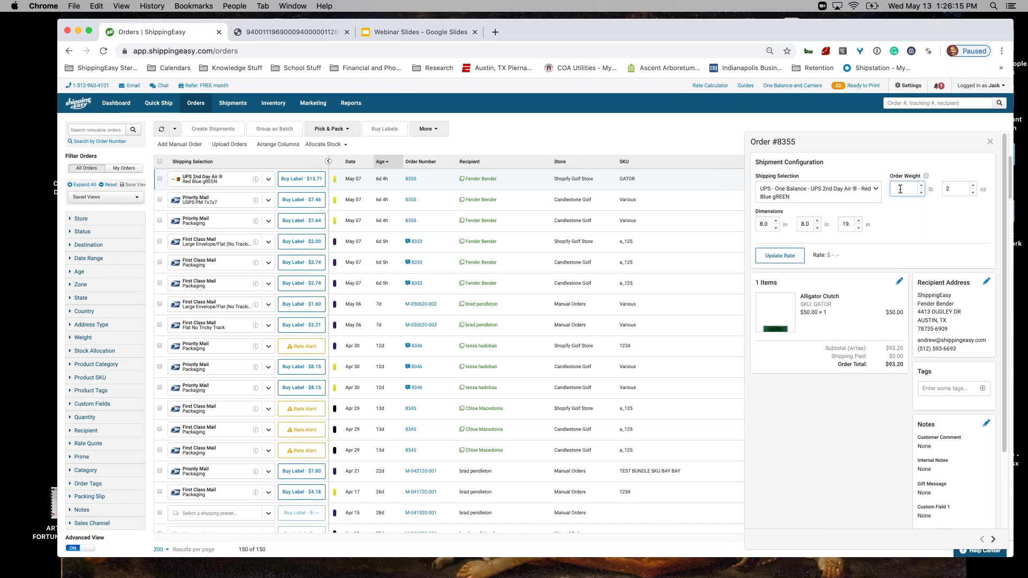
pyautogui.press('Tab')
pyautogui.write('5')
pyautogui.click(784, 255)
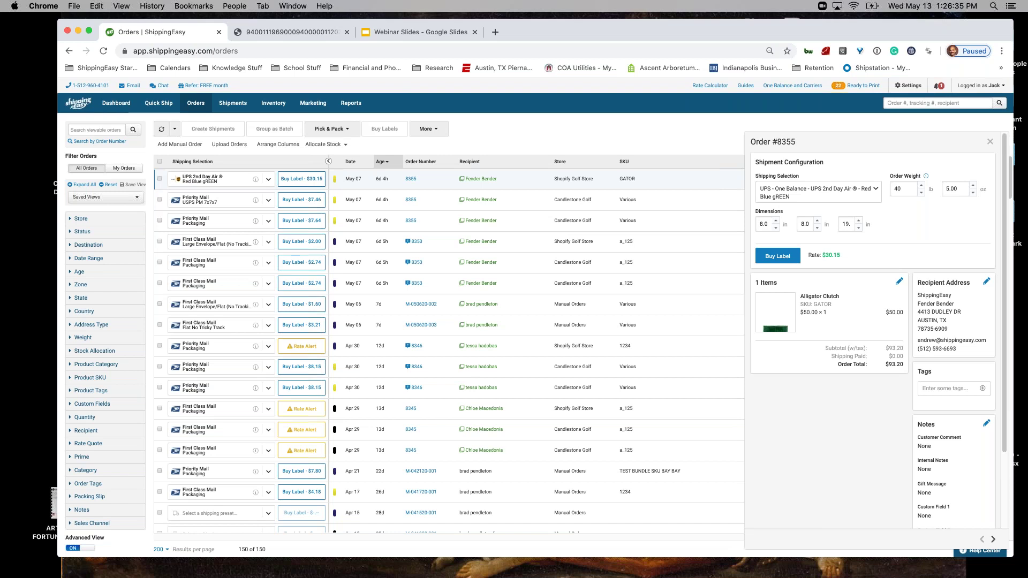
# View the One Balance and Carriers settings, then return to the orders list and open the details of the GATOR order
pyautogui.click(804, 87)
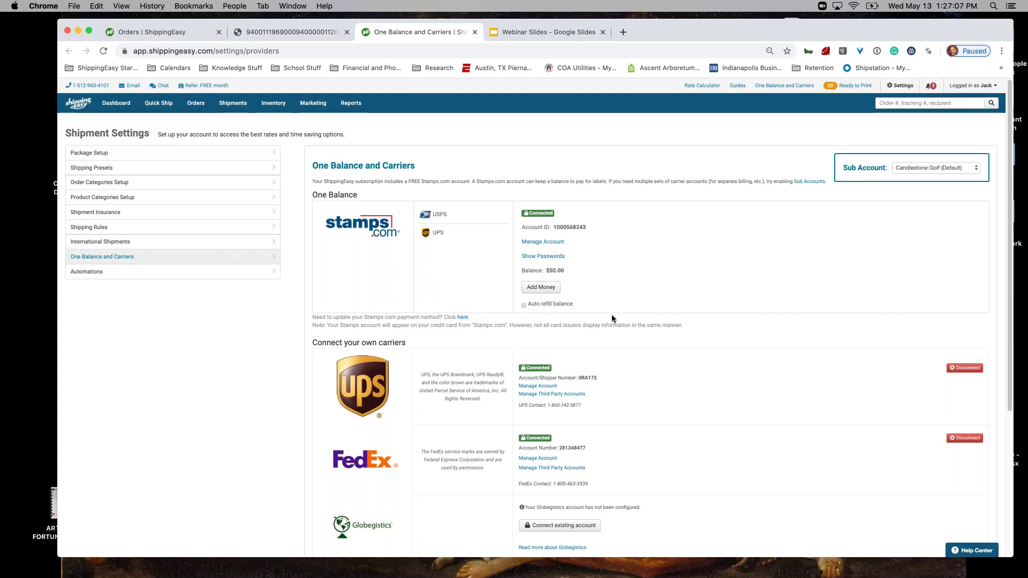
pyautogui.click(164, 31)
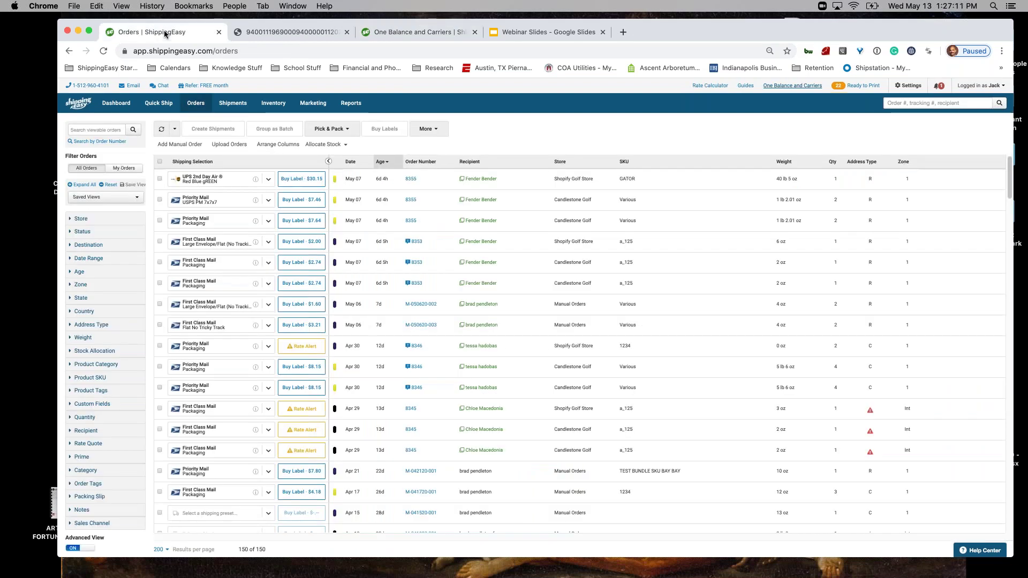
pyautogui.click(508, 182)
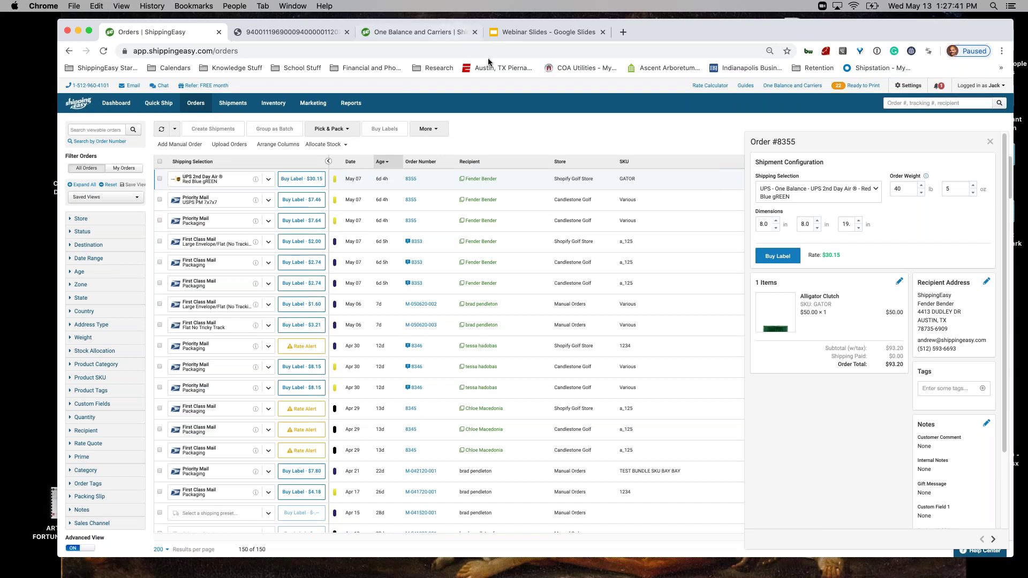
# View the domestic Shipping Presets list and return to the settings overview
pyautogui.click(914, 87)
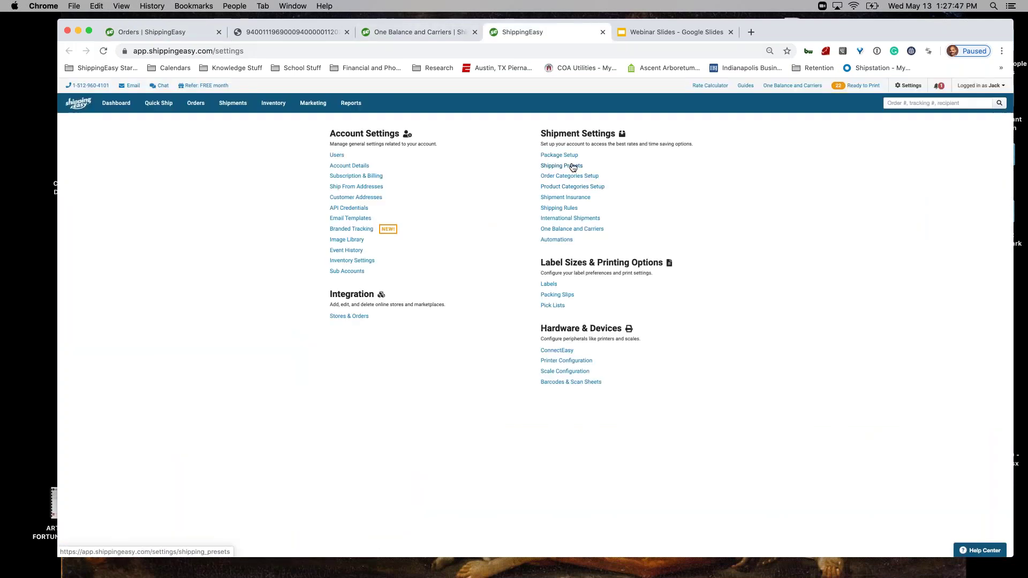
pyautogui.click(572, 166)
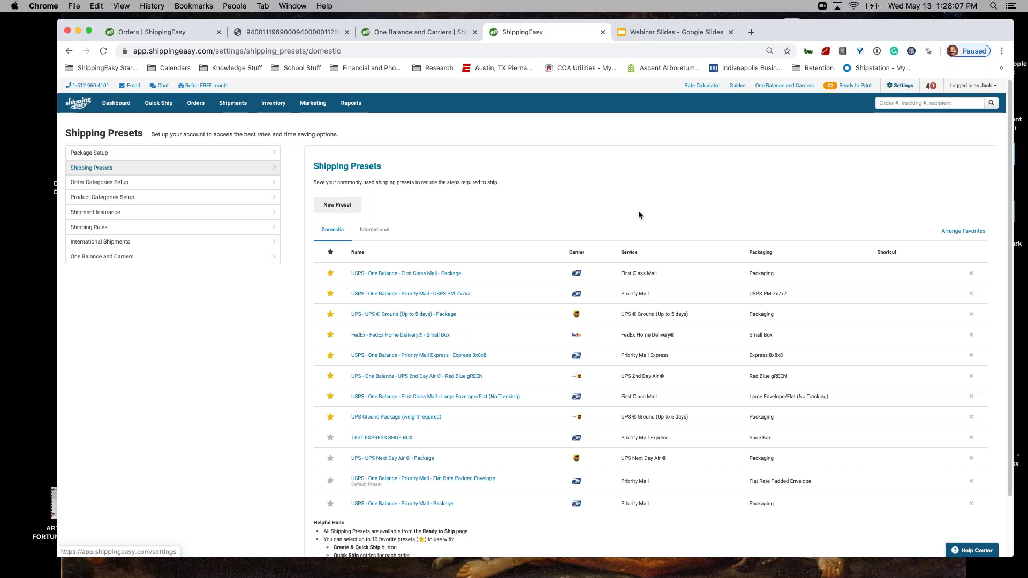
pyautogui.click(899, 87)
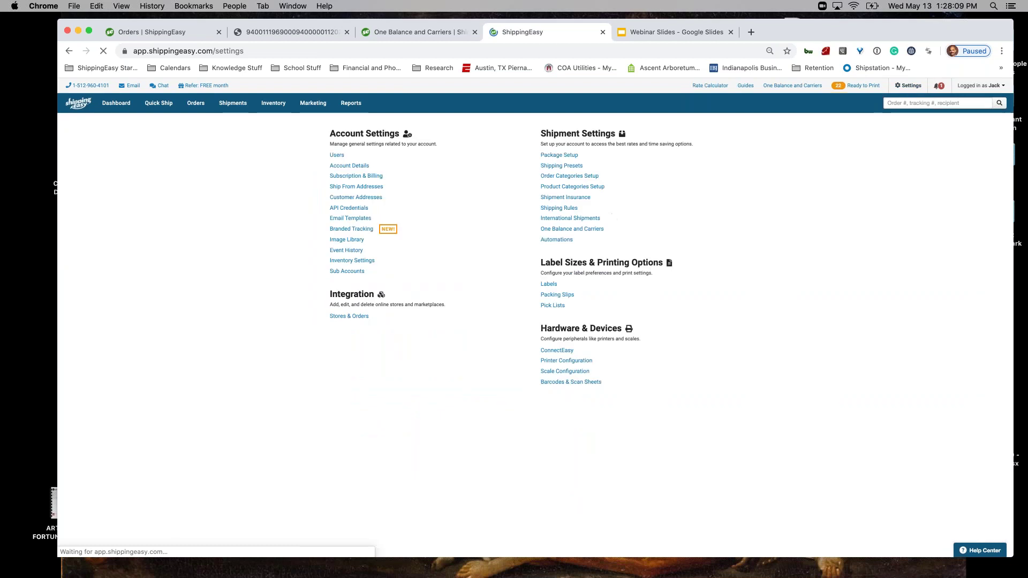
# Open the USPS PM 7x7x7 package in Package Setup for editing, enter 5, and save the package
pyautogui.click(566, 159)
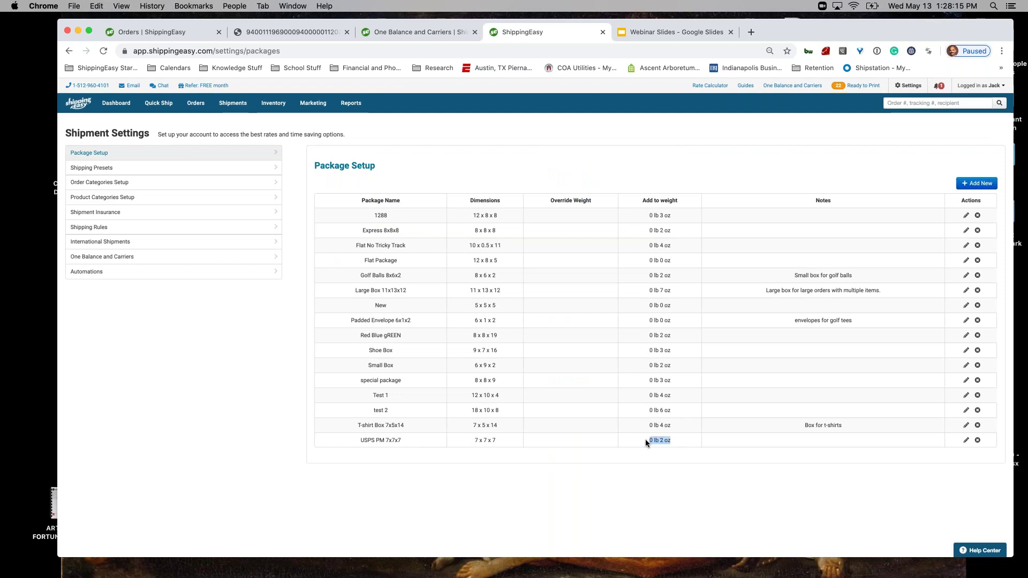
pyautogui.click(966, 440)
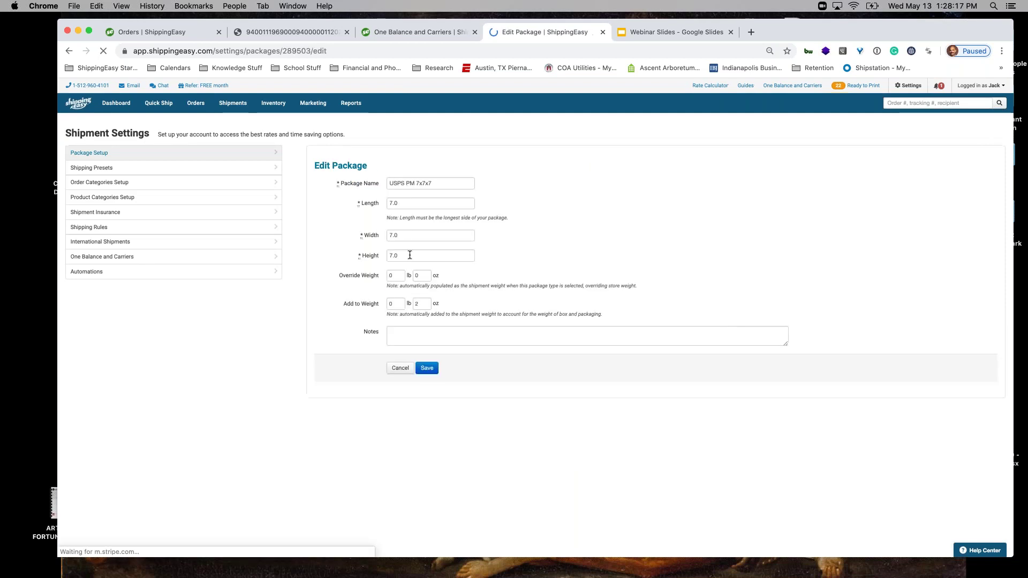
pyautogui.write('5')
pyautogui.click(426, 368)
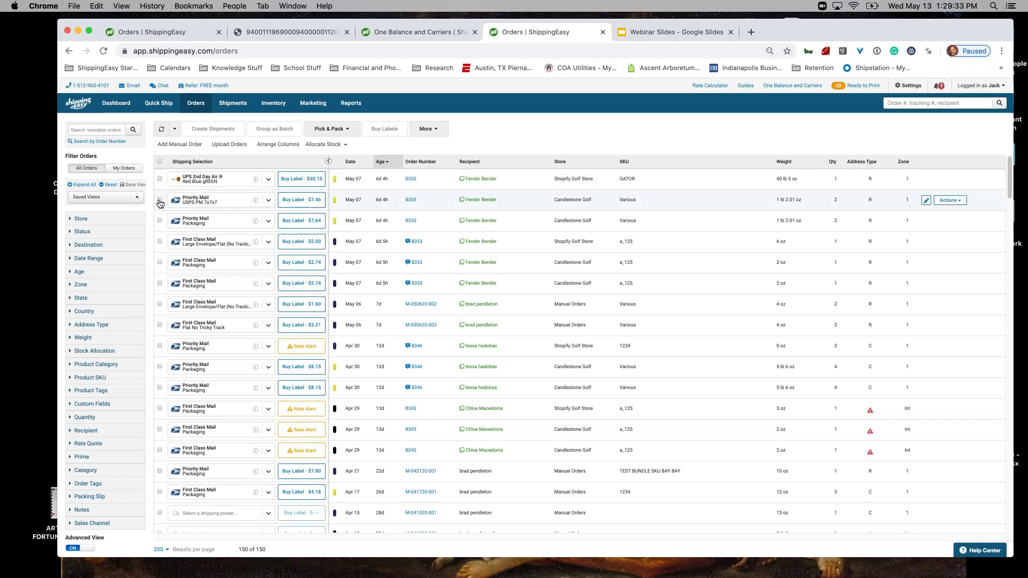
# Print packing slips for the two Candlestone Golf Priority Mail orders and the Shopify Golf Store a_125 order, and look through the PDF
pyautogui.click(160, 201)
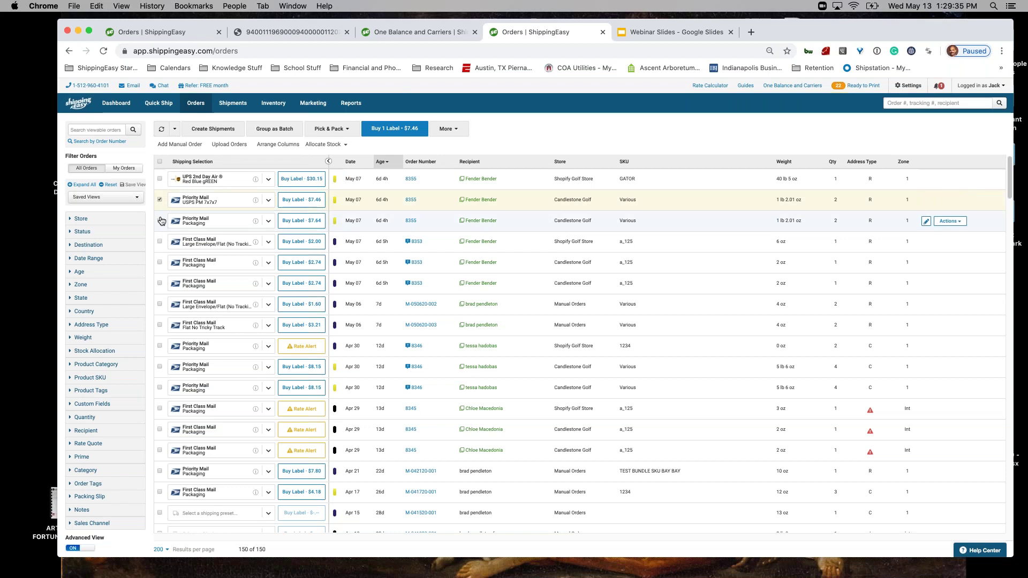
pyautogui.click(160, 222)
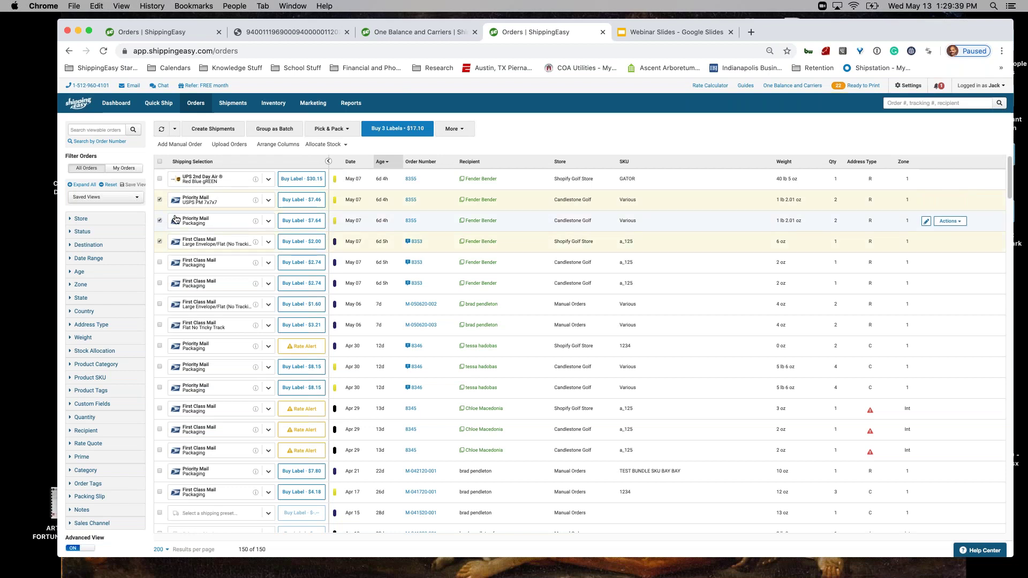
pyautogui.click(329, 129)
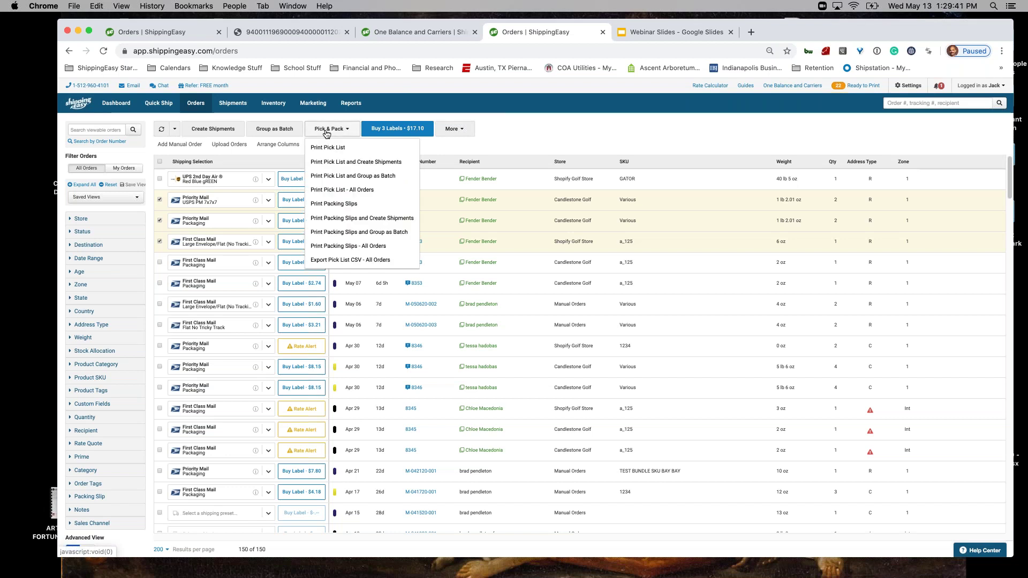
pyautogui.click(335, 204)
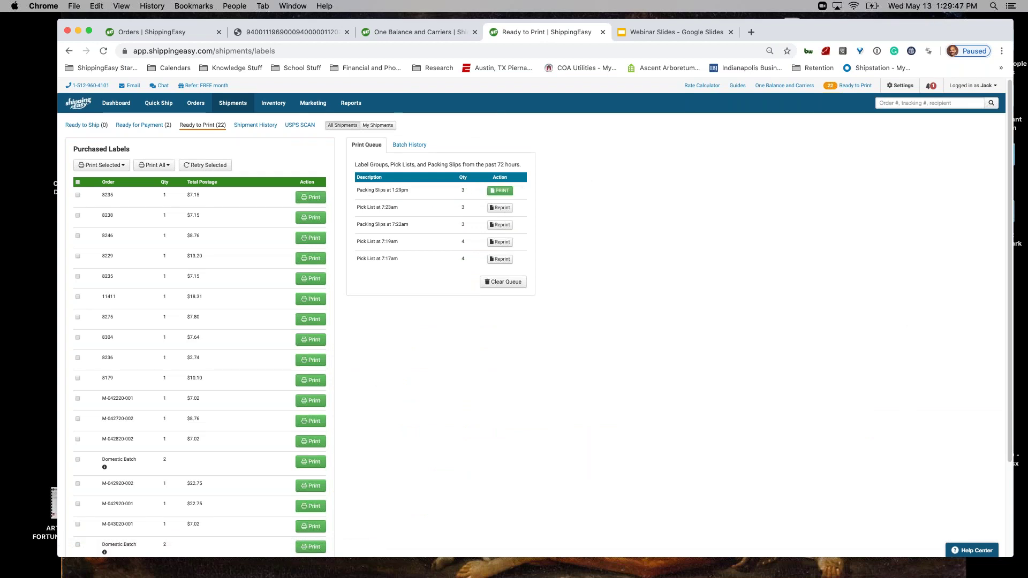
pyautogui.click(500, 191)
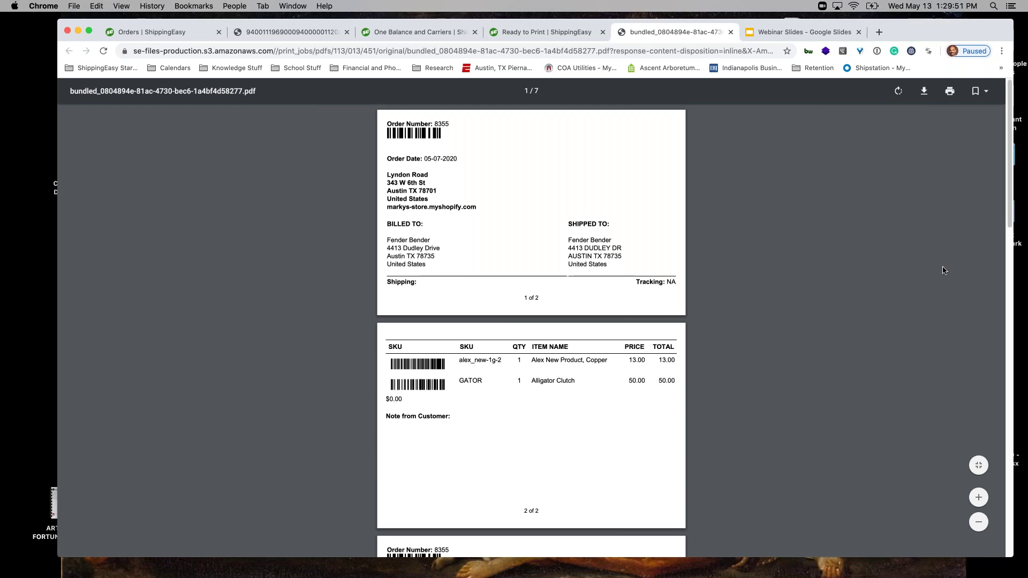
pyautogui.moveTo(1011, 176); pyautogui.dragTo(1025, 423)
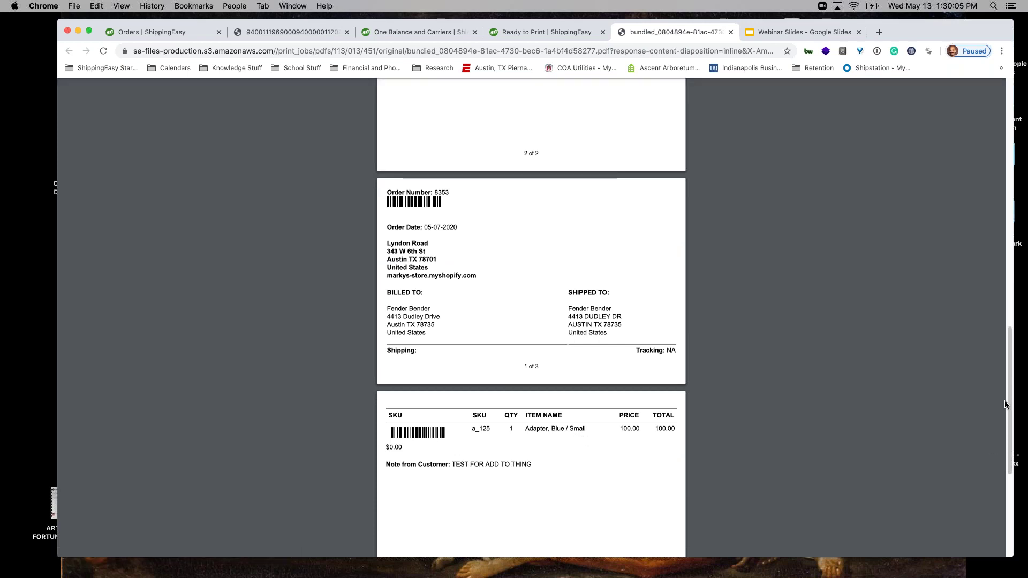
pyautogui.moveTo(1008, 407); pyautogui.dragTo(987, 334)
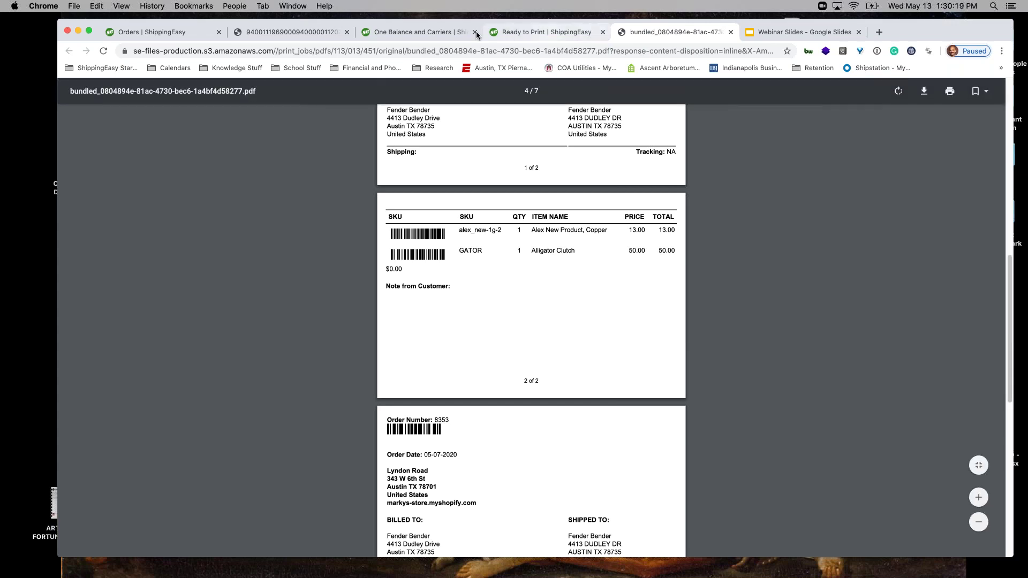
# Select eight consecutive orders, from the Priority Mail USPS PM 7x7x7 order to the Shopify Golf Store order with SKU 1234, and print their pick list
pyautogui.click(513, 32)
pyautogui.click(195, 104)
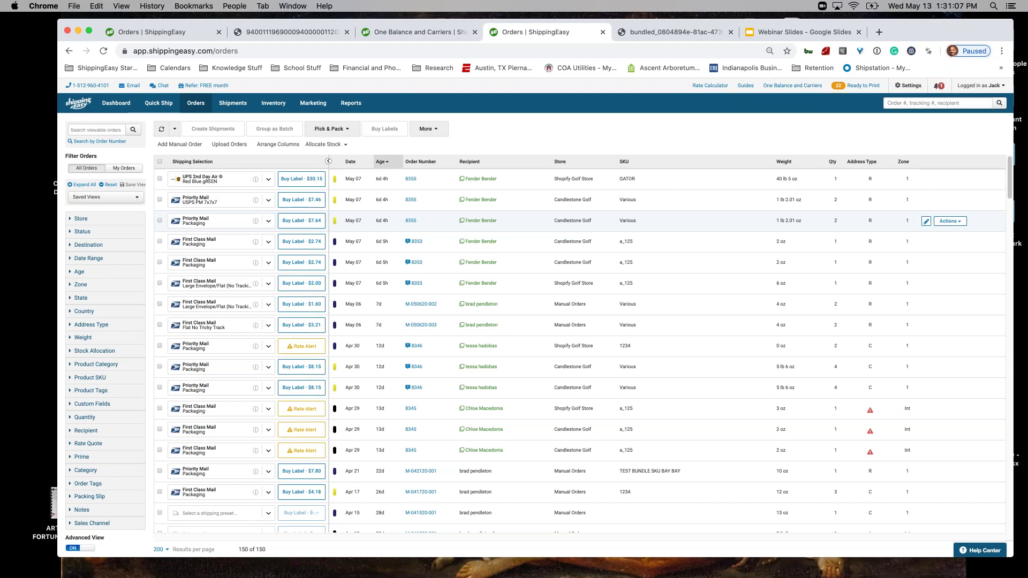
pyautogui.click(160, 200)
pyautogui.click(160, 221)
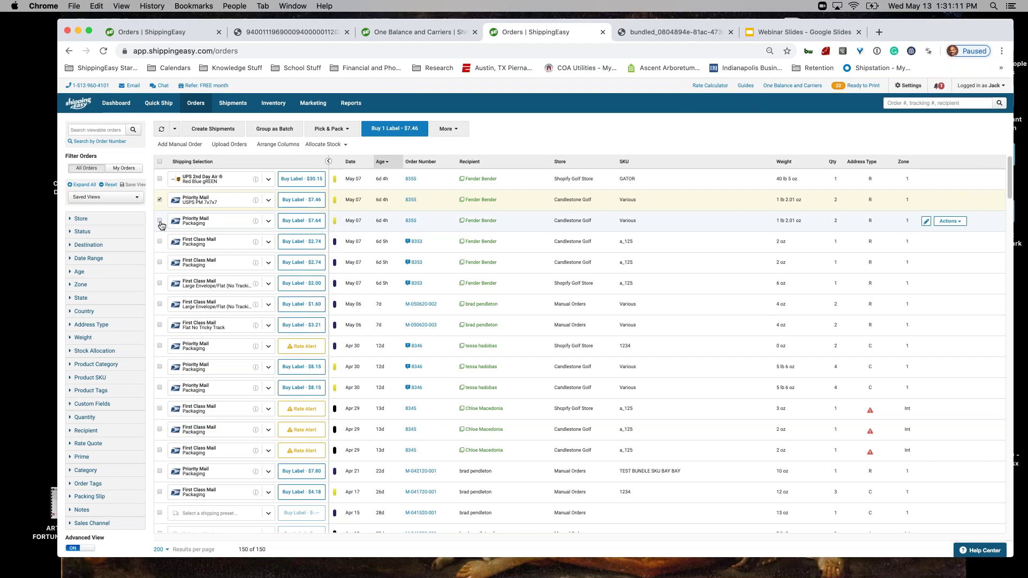
pyautogui.click(160, 241)
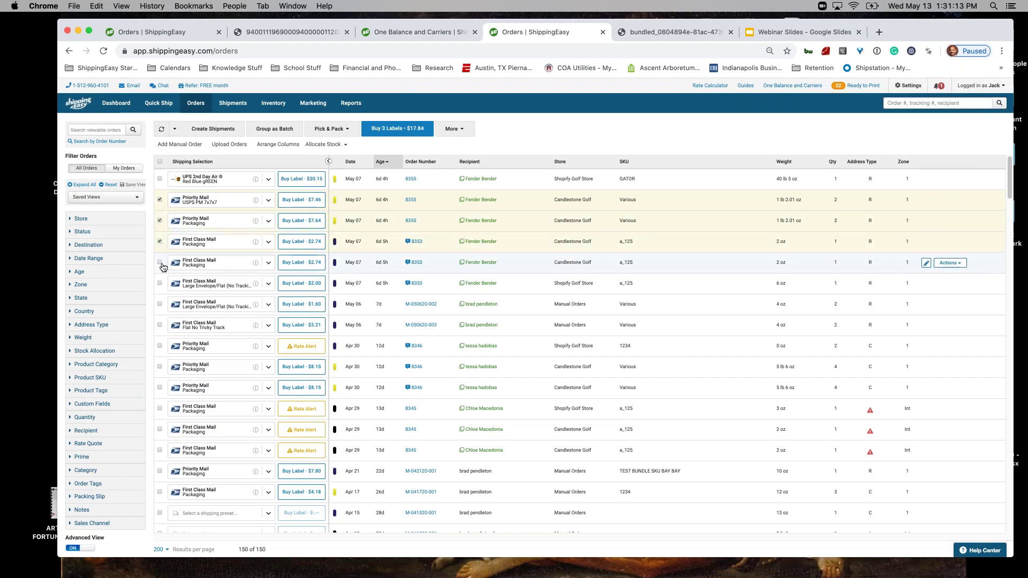
pyautogui.click(160, 263)
pyautogui.click(160, 283)
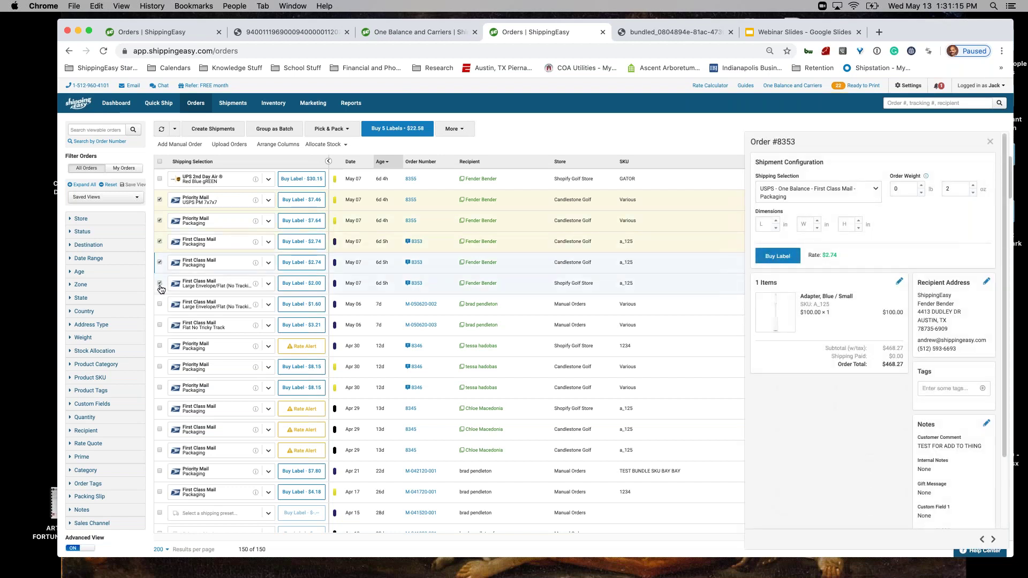
pyautogui.click(159, 304)
pyautogui.click(164, 328)
pyautogui.click(159, 345)
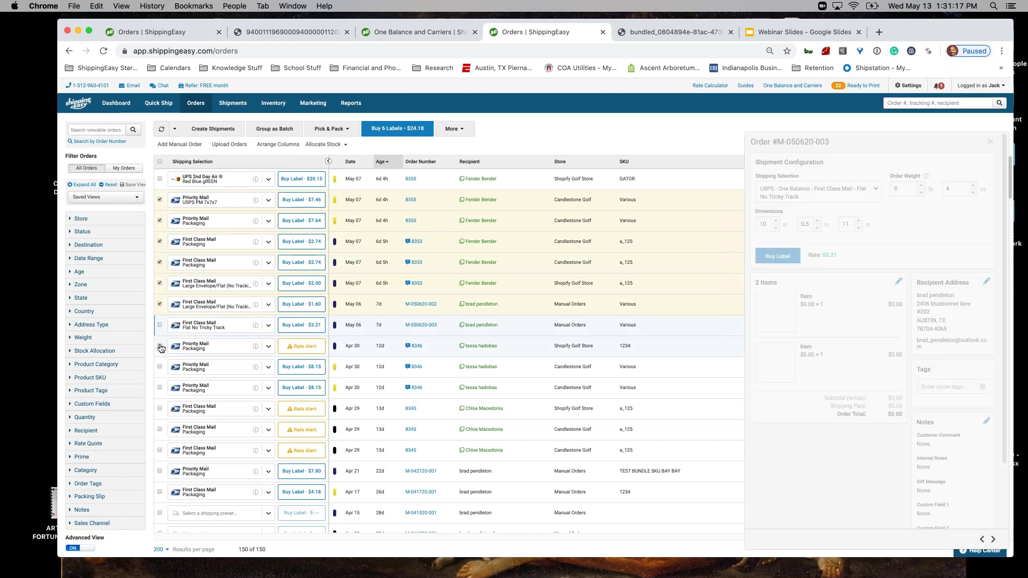
pyautogui.click(160, 326)
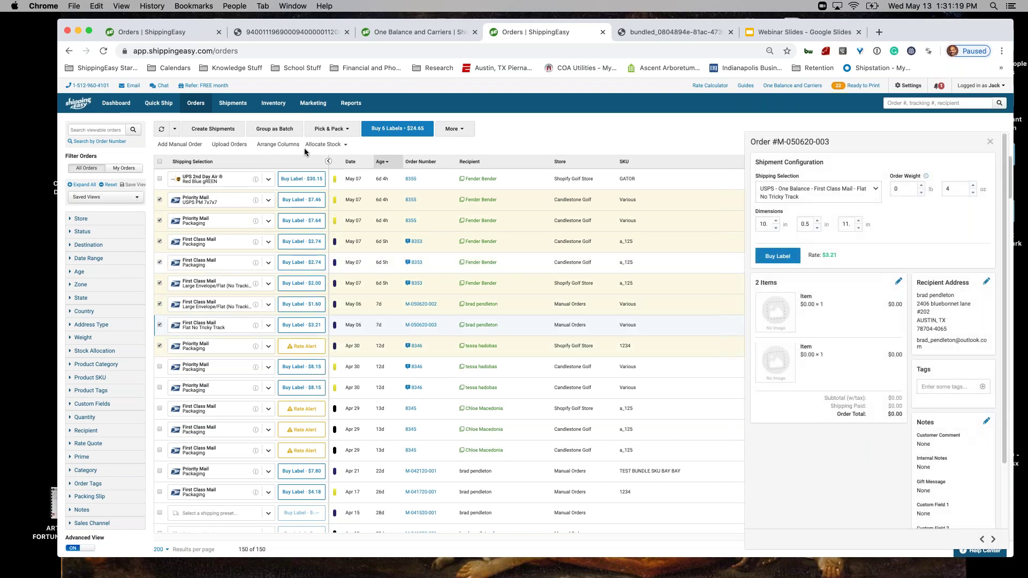
pyautogui.click(333, 130)
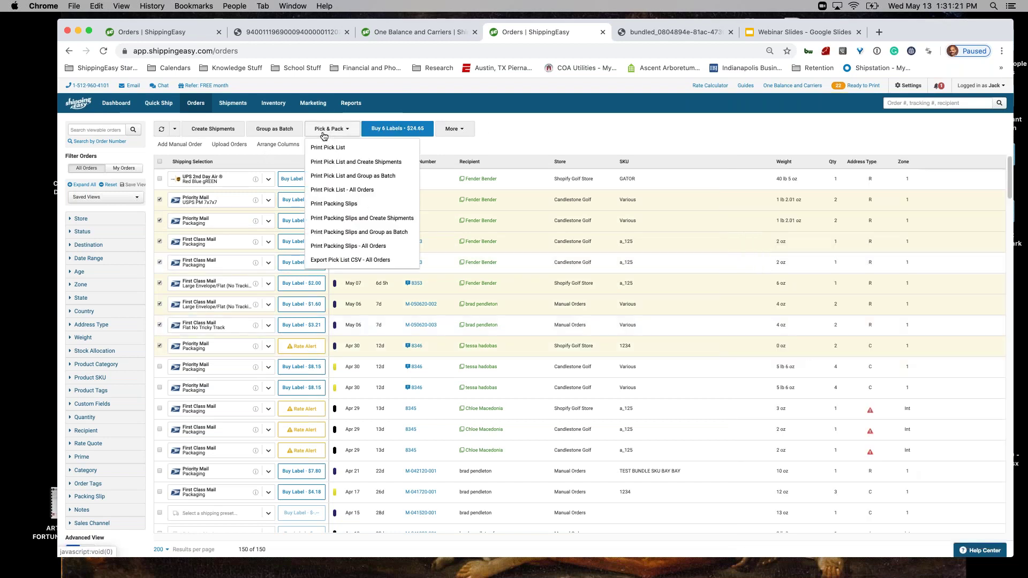
pyautogui.click(336, 148)
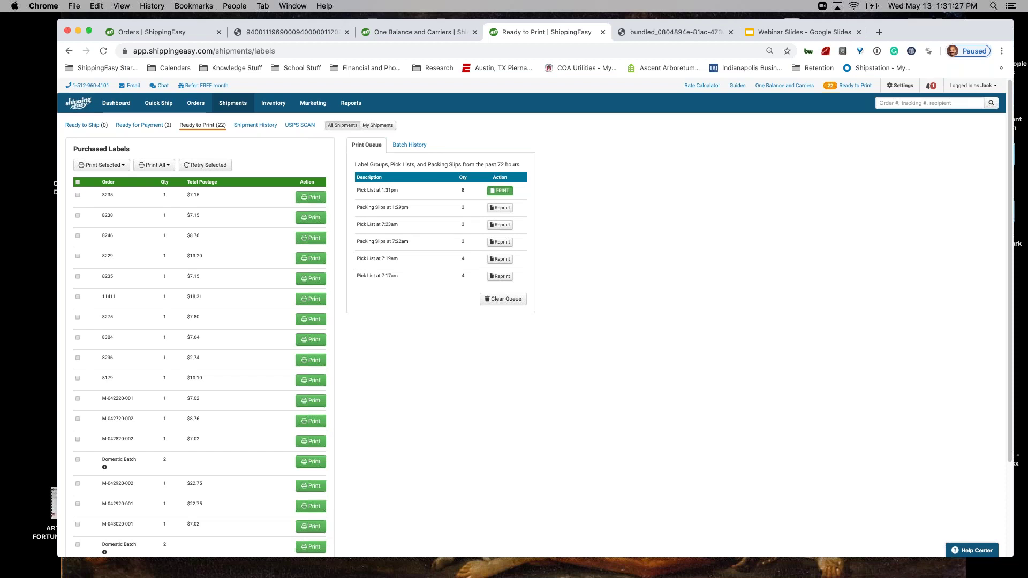
pyautogui.click(499, 191)
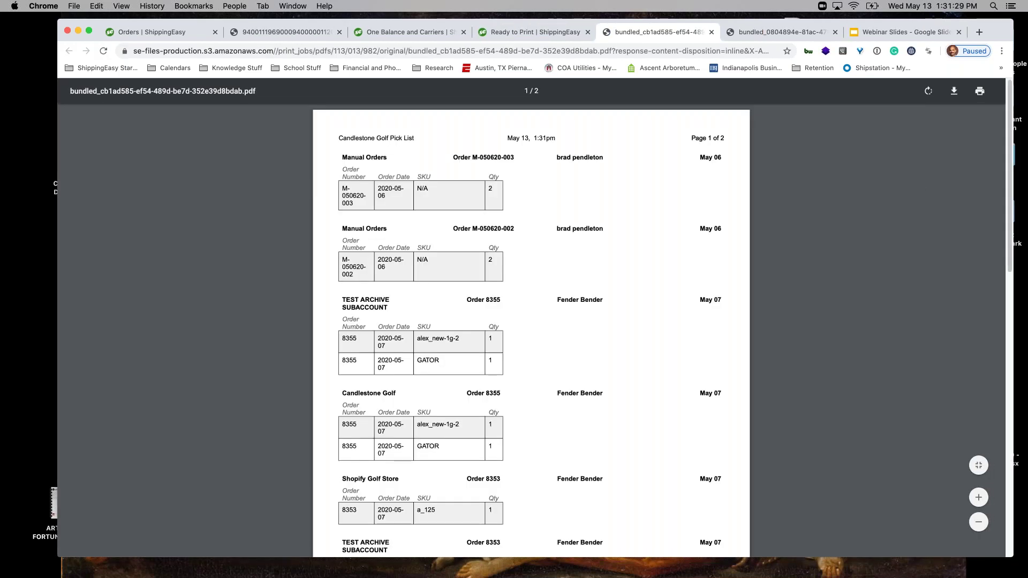
# Look through both pages of the Candlestone Golf pick list and return to its beginning
pyautogui.moveTo(1009, 155); pyautogui.dragTo(1010, 318)
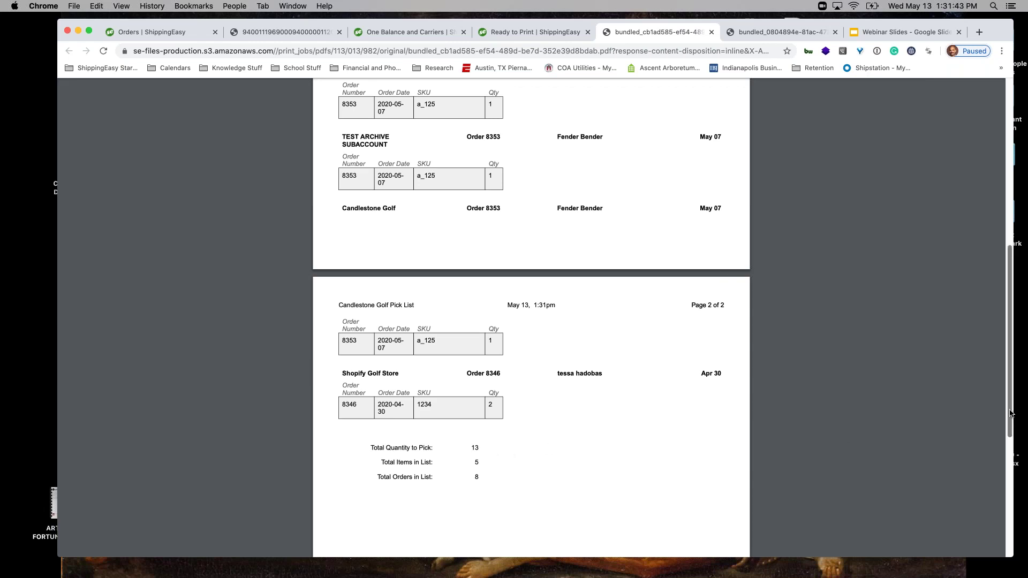
pyautogui.moveTo(1010, 414); pyautogui.dragTo(1006, 386)
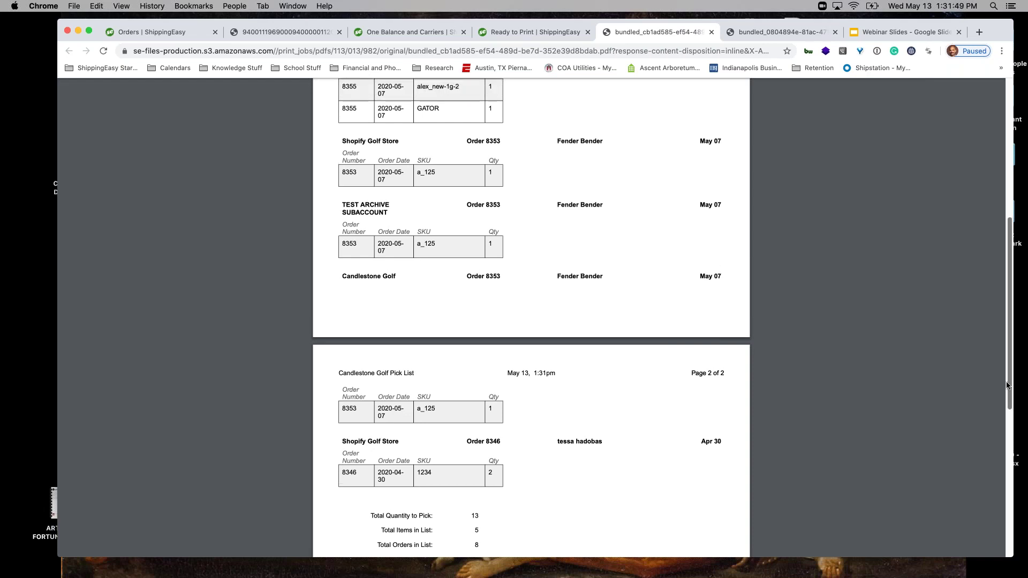
pyautogui.moveTo(1006, 385); pyautogui.dragTo(1006, 349)
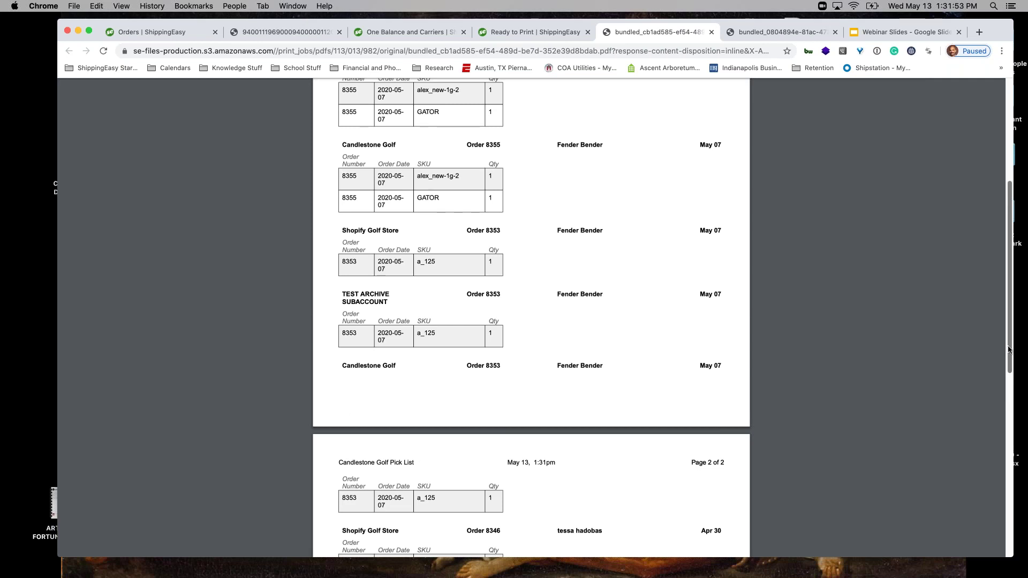
pyautogui.scroll(5, 1003, 314)
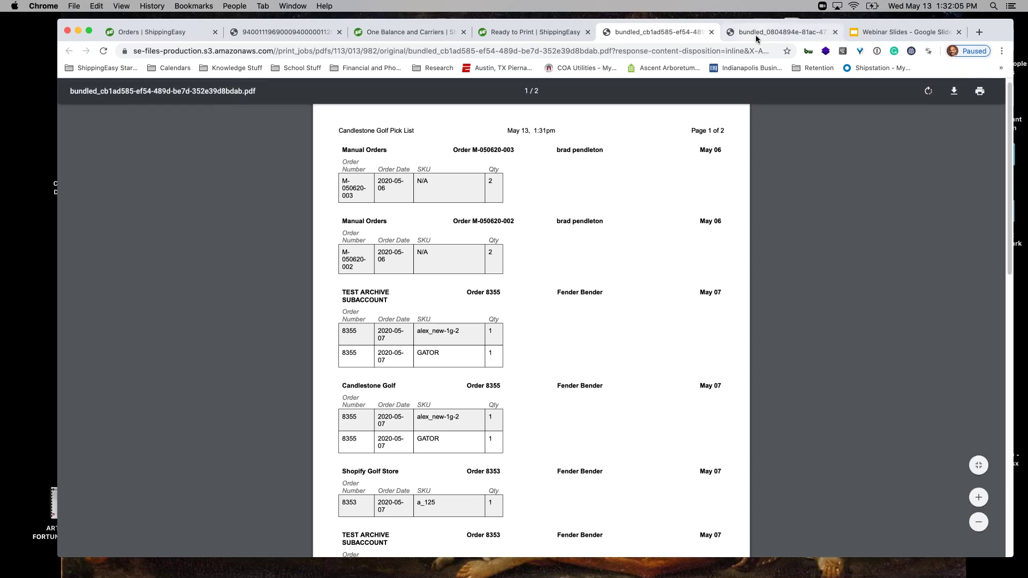
# Open the pick list settings, compare them with the printed pick list, add grouping by Item alongside Order, and save
pyautogui.click(527, 35)
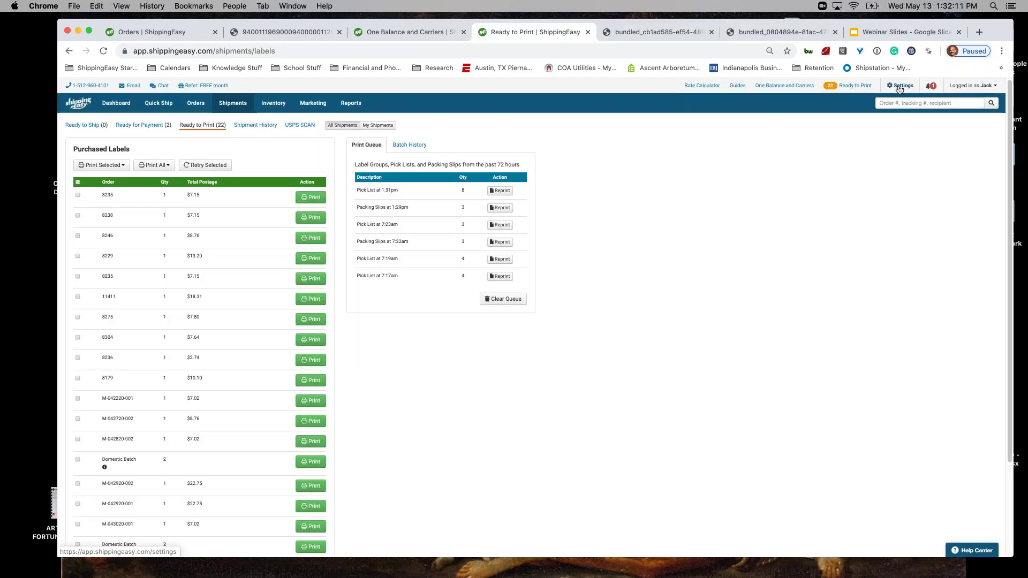
pyautogui.click(900, 87)
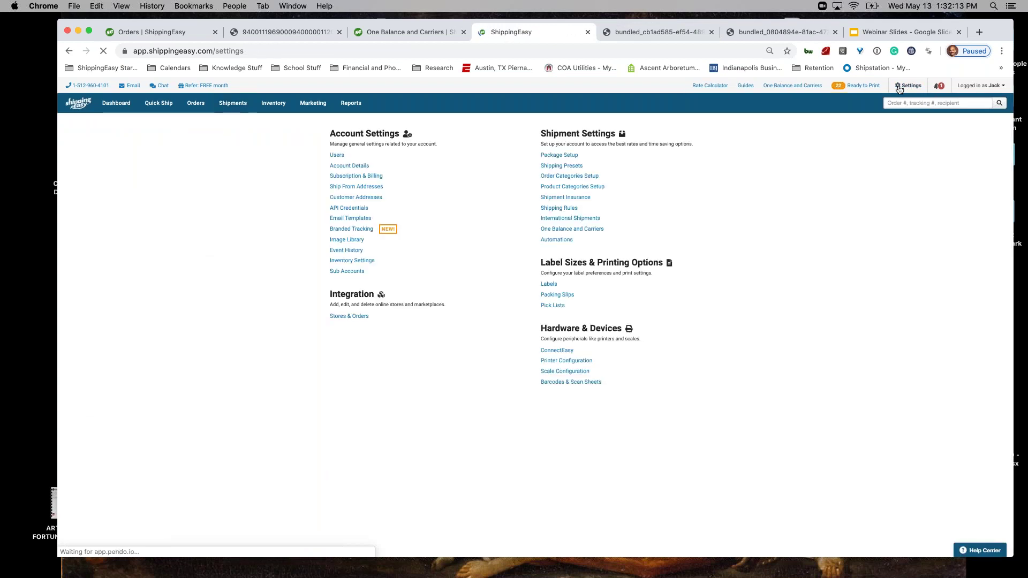
pyautogui.click(554, 307)
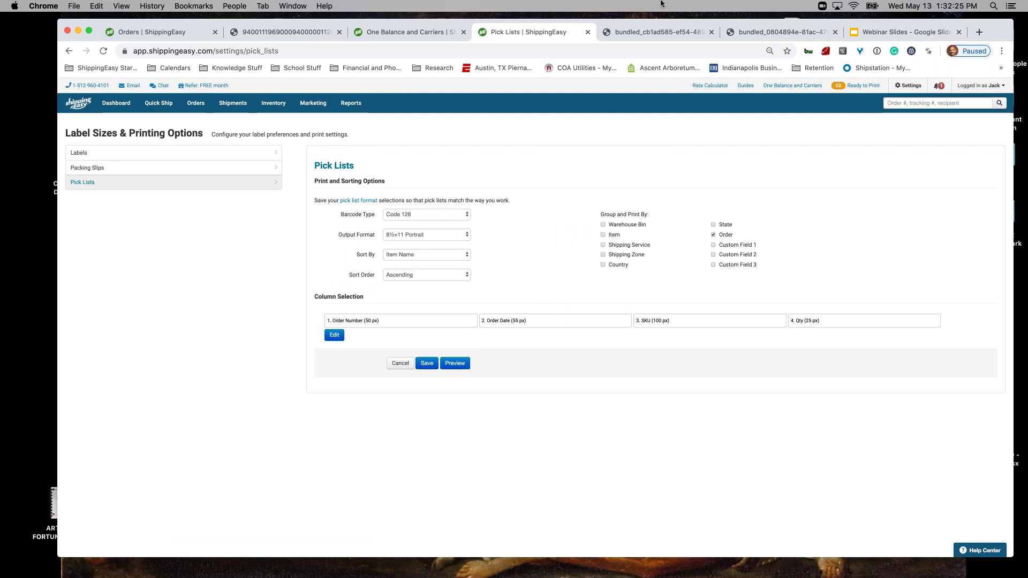
pyautogui.click(656, 32)
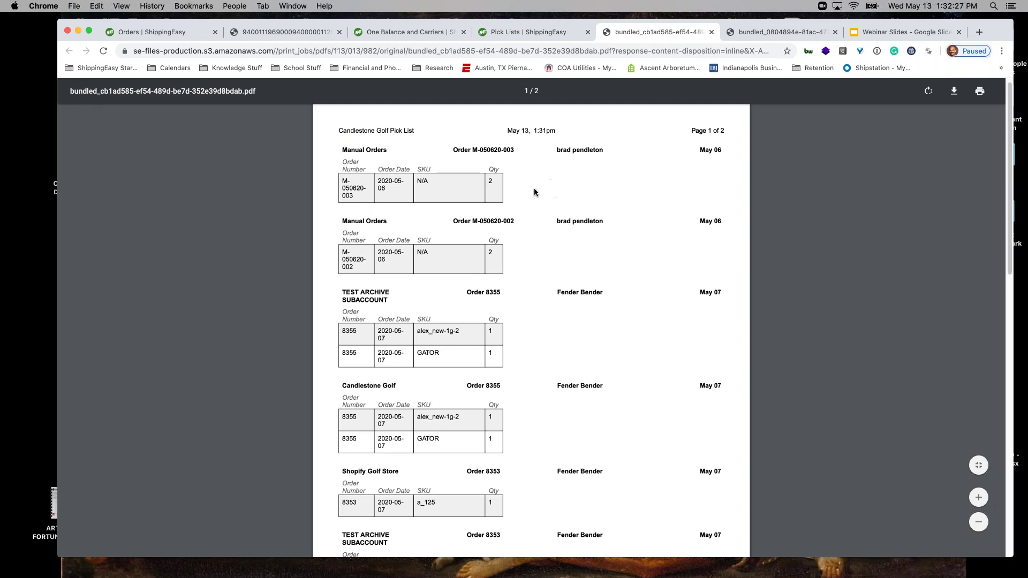
pyautogui.click(526, 32)
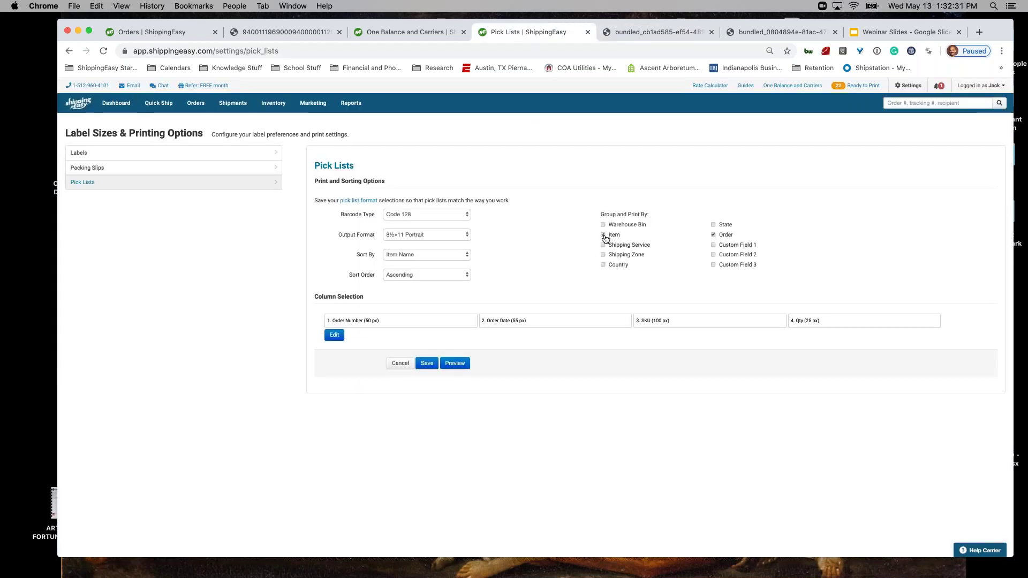
pyautogui.click(603, 235)
pyautogui.click(426, 363)
# Select all orders on the Orders page and send their pick list to the print queue
pyautogui.click(409, 33)
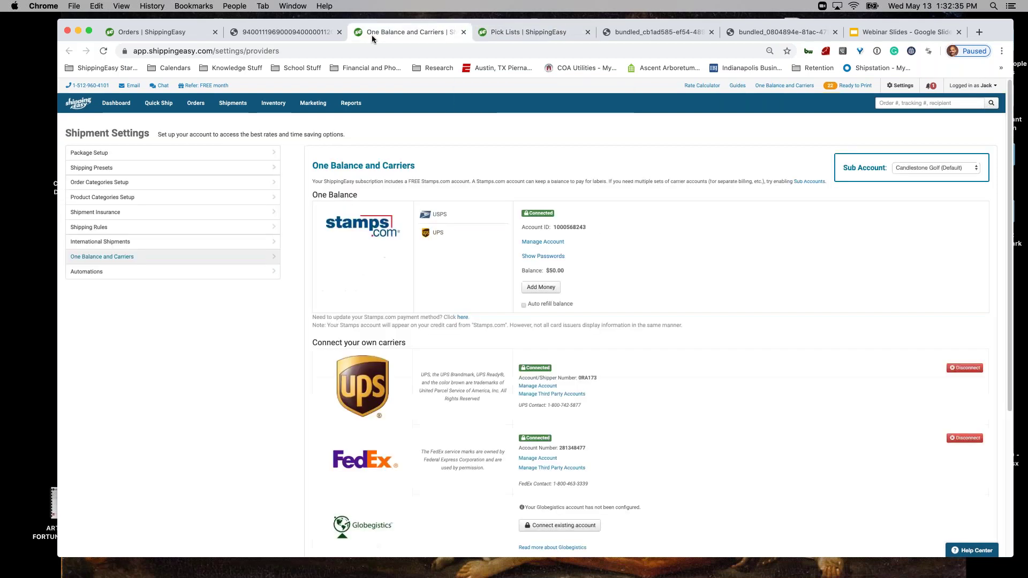
pyautogui.click(196, 107)
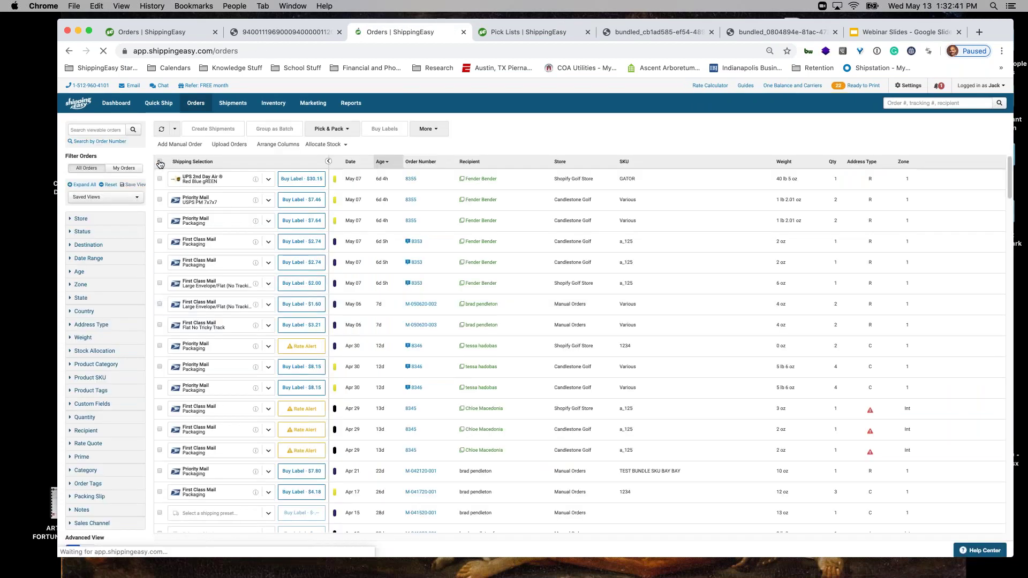
pyautogui.click(160, 163)
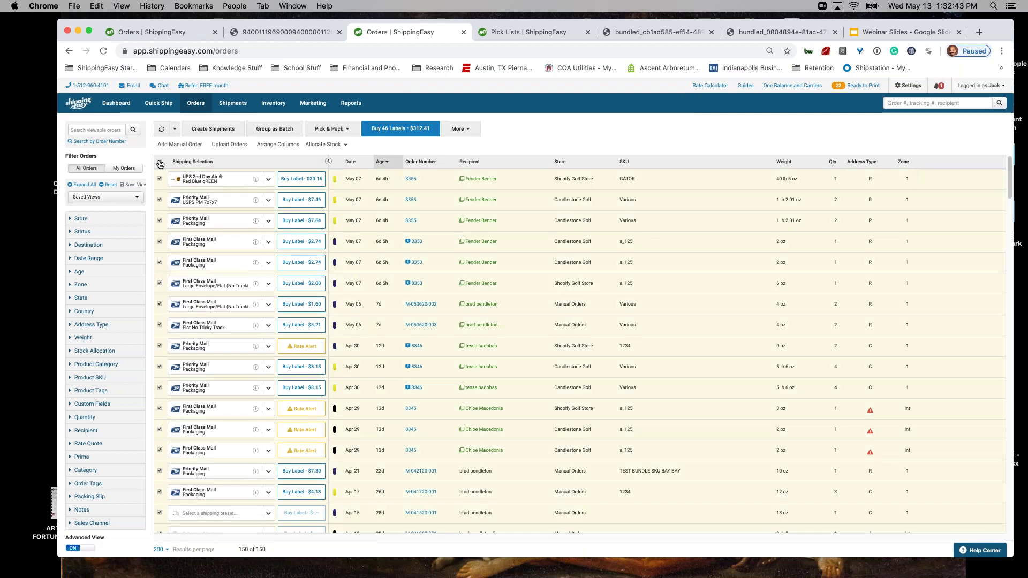
pyautogui.click(345, 133)
pyautogui.click(354, 151)
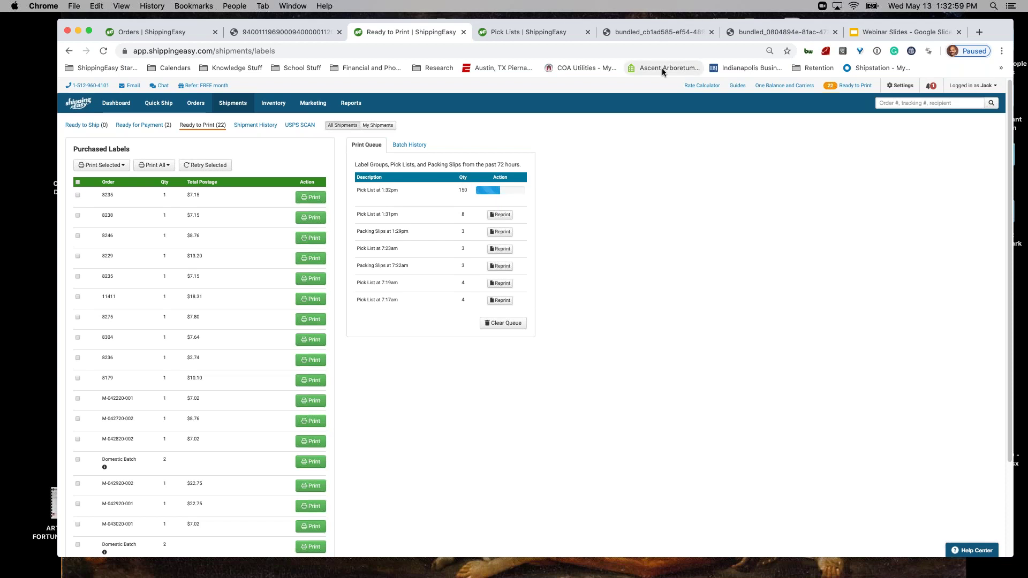
# Add the Warehouse Bin column between Order Date and SKU in the pick list's column selection and apply the arrangement
pyautogui.click(550, 33)
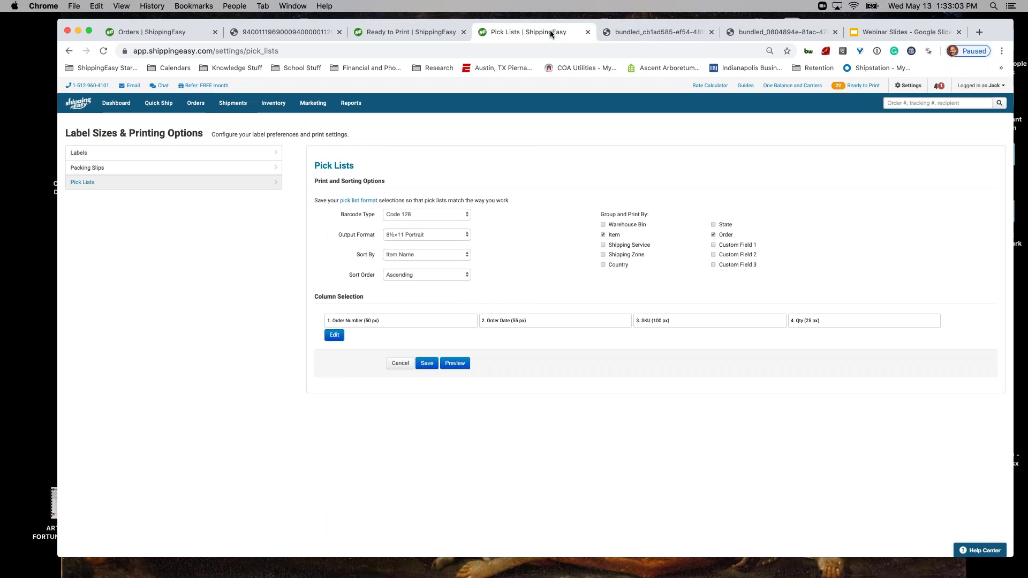
pyautogui.click(335, 336)
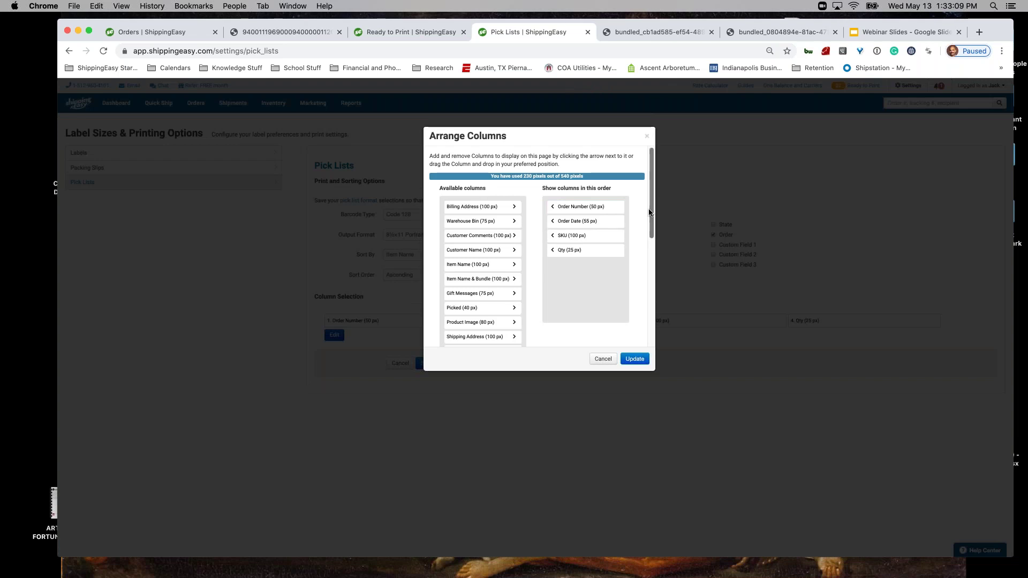
pyautogui.moveTo(648, 213); pyautogui.dragTo(648, 233)
pyautogui.click(599, 207)
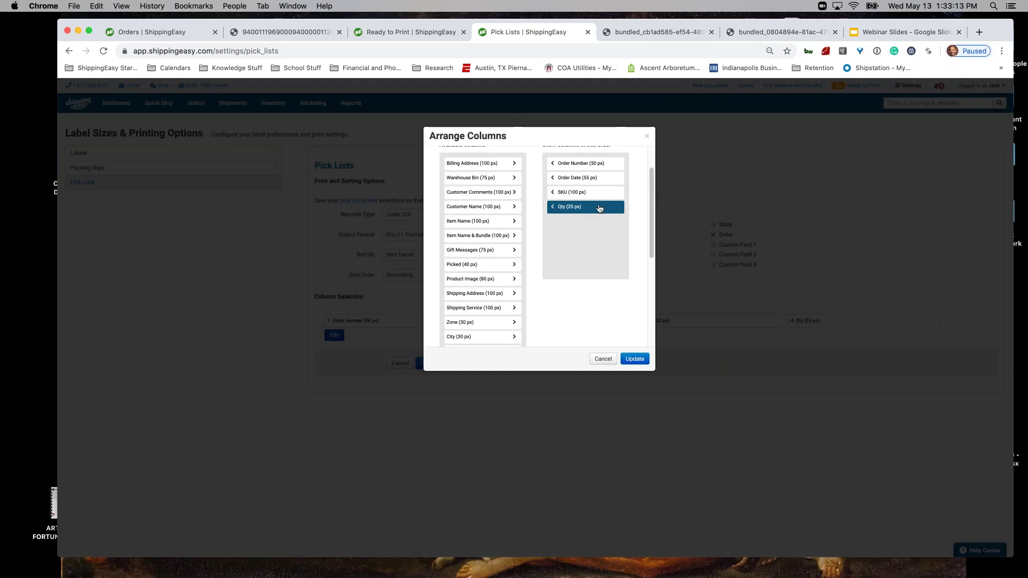
pyautogui.click(597, 193)
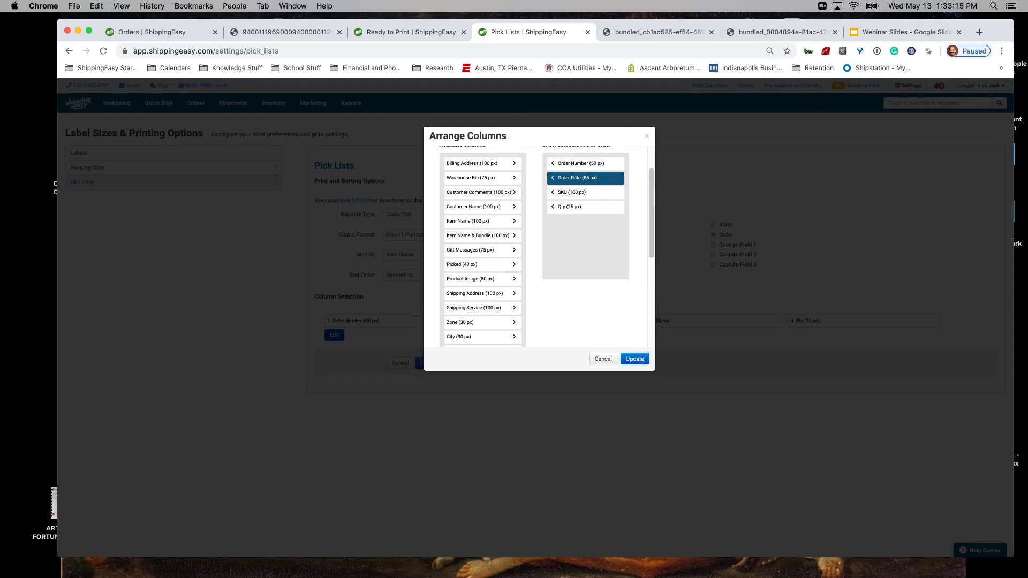
pyautogui.moveTo(649, 214); pyautogui.dragTo(621, 188)
pyautogui.moveTo(466, 185); pyautogui.dragTo(575, 211)
pyautogui.click(637, 360)
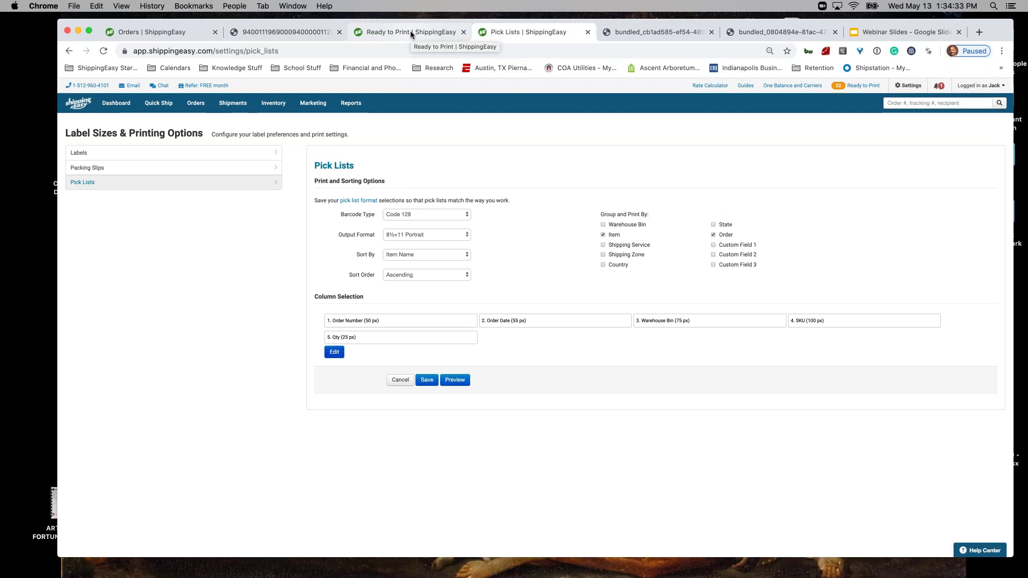
# Print the queued 1:32pm pick list and look through its item-grouped pages down to the totals, closing the stray Dictionary window
pyautogui.click(411, 28)
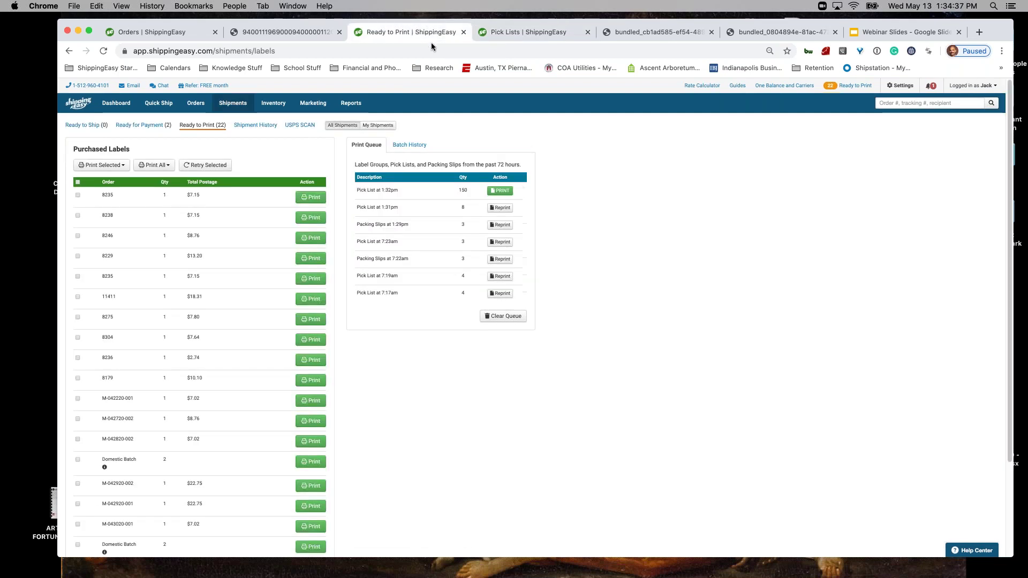
pyautogui.click(509, 191)
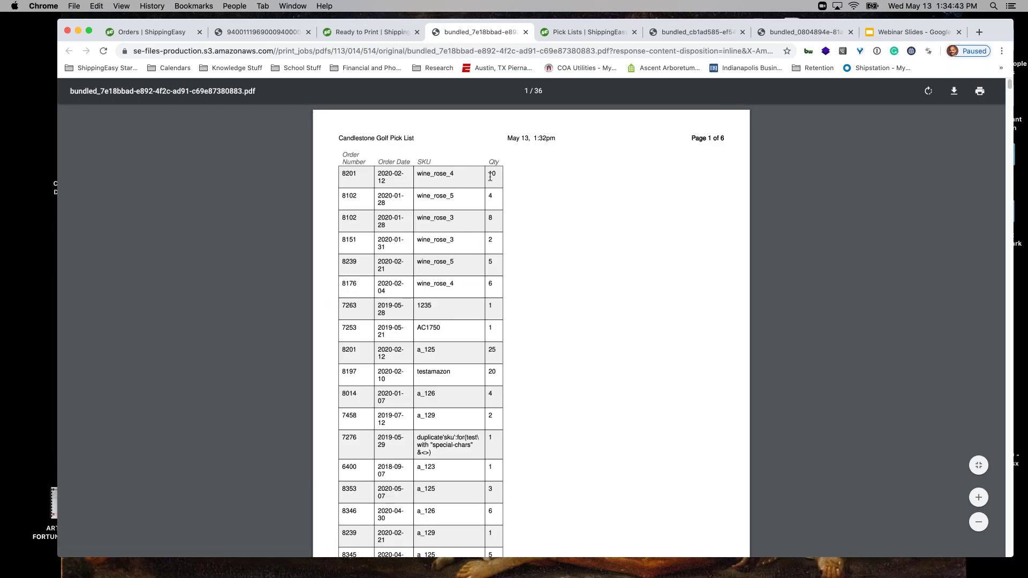
pyautogui.moveTo(456, 174); pyautogui.dragTo(415, 173)
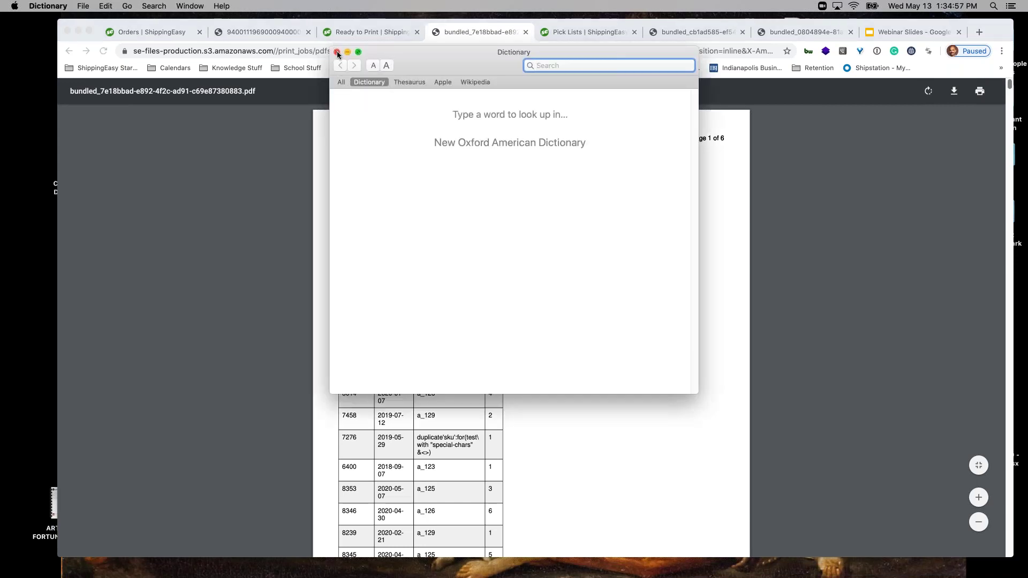
pyautogui.click(337, 52)
pyautogui.moveTo(1009, 85); pyautogui.dragTo(1004, 154)
pyautogui.scroll(-2, 1004, 154)
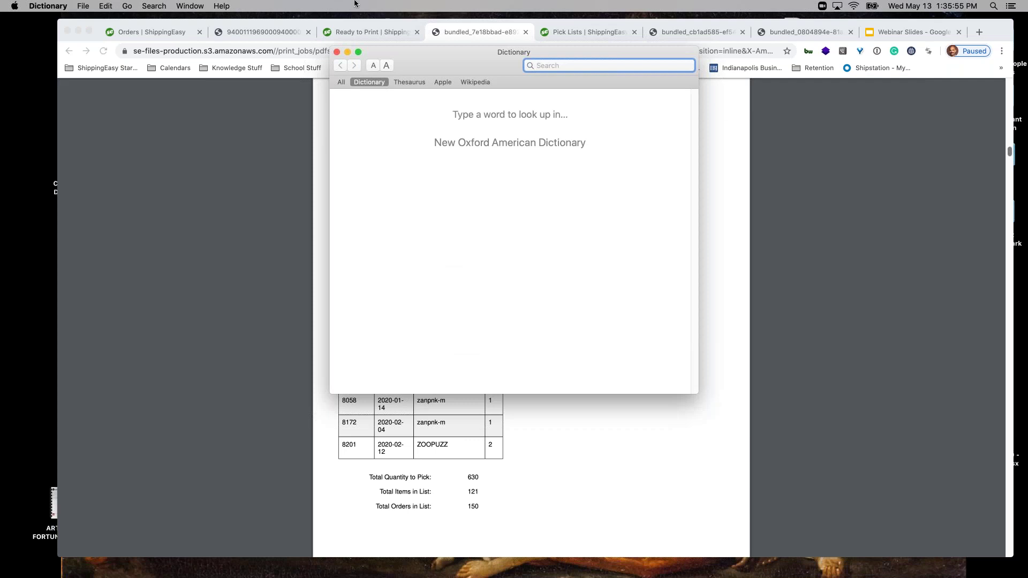
pyautogui.click(336, 52)
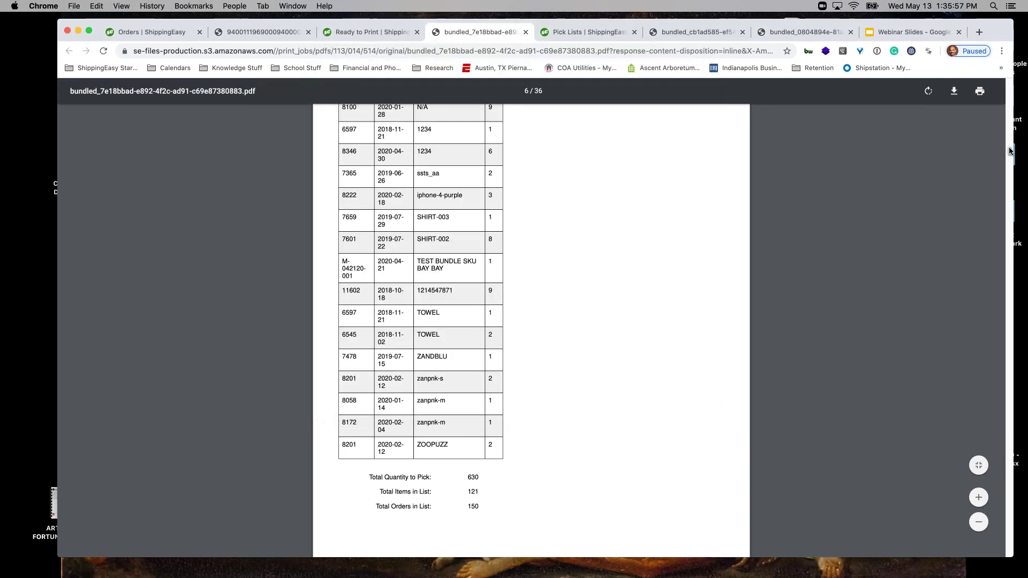
# Look through the first order-grouped pages of the Candlestone Golf pick list
pyautogui.moveTo(1010, 155); pyautogui.dragTo(1004, 169)
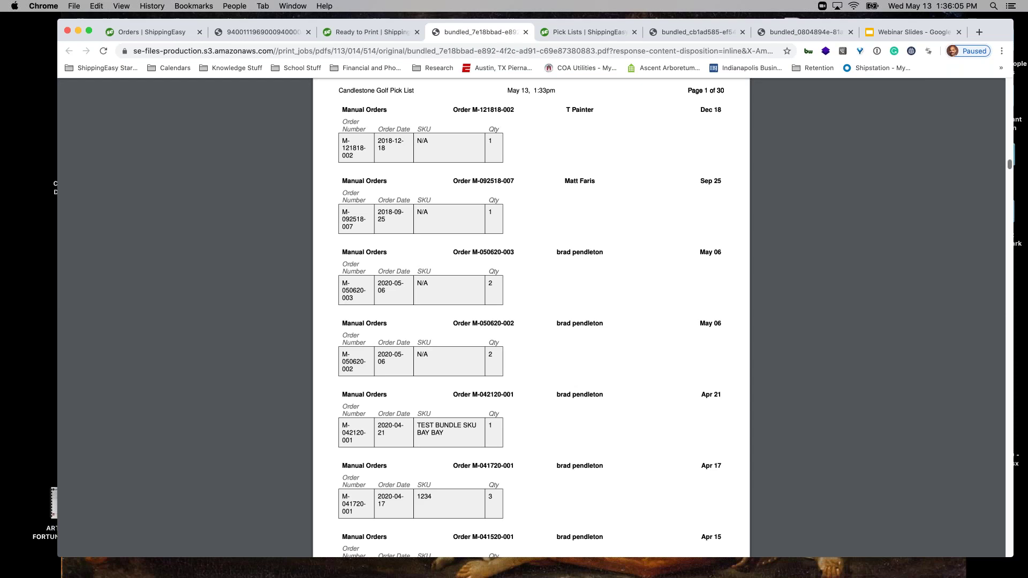
pyautogui.moveTo(1011, 170); pyautogui.dragTo(1009, 179)
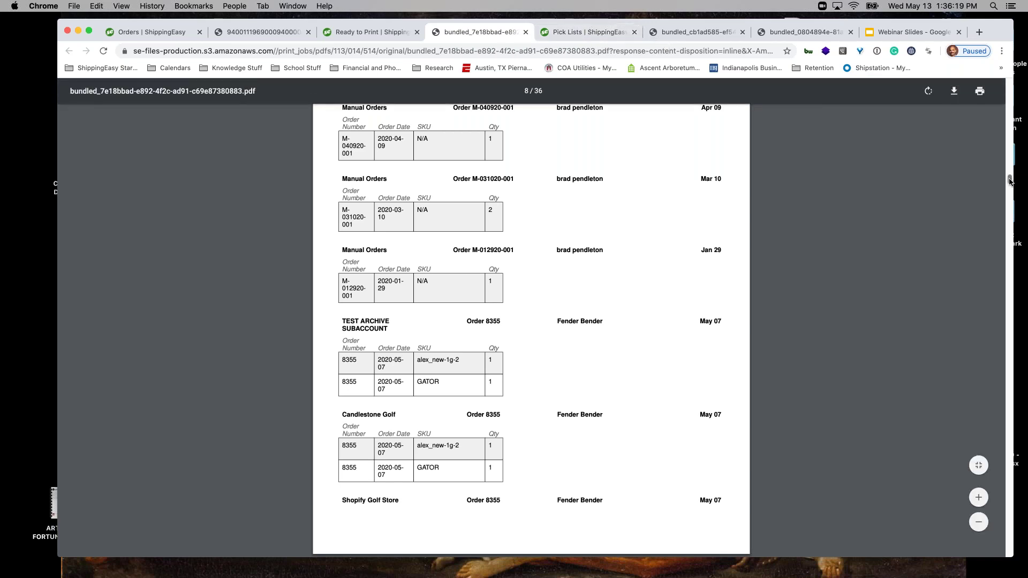
pyautogui.moveTo(1009, 181); pyautogui.dragTo(1009, 194)
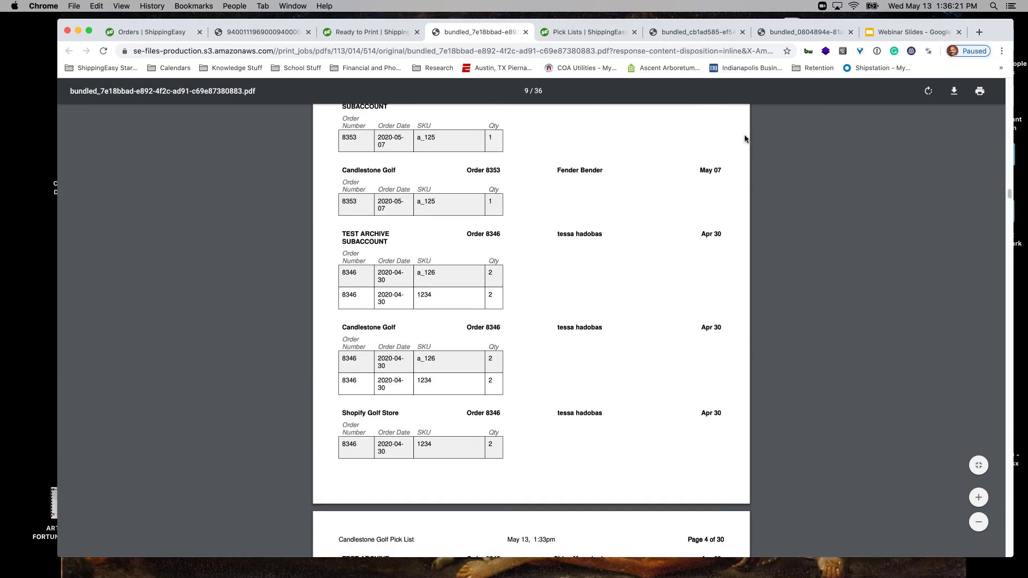
# Open Shipment History, view the USPS tracking page of the May 13 Shopify Golf Store shipment, and return to the history
pyautogui.click(605, 32)
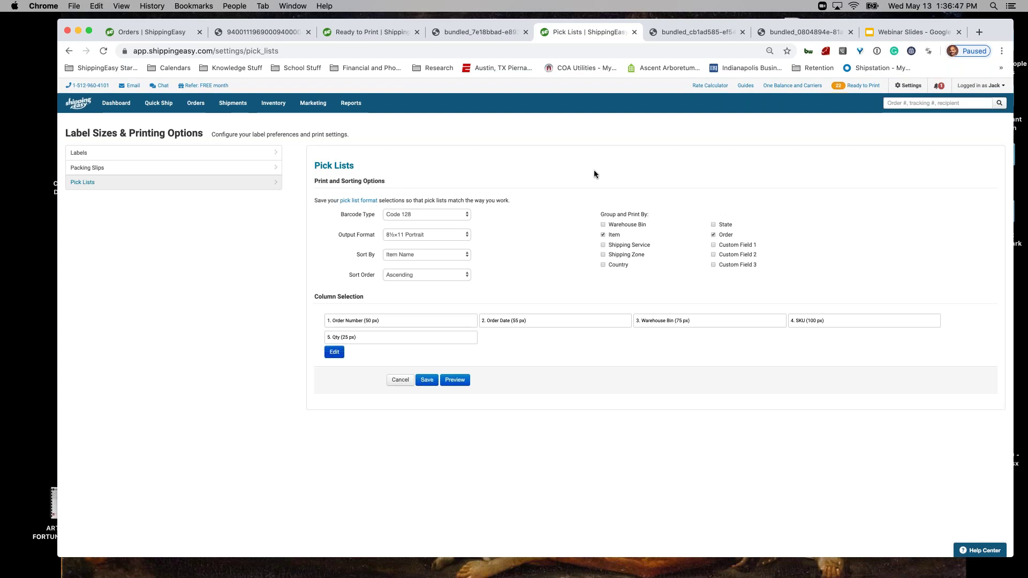
pyautogui.moveTo(241, 105)
pyautogui.click(259, 172)
pyautogui.click(257, 175)
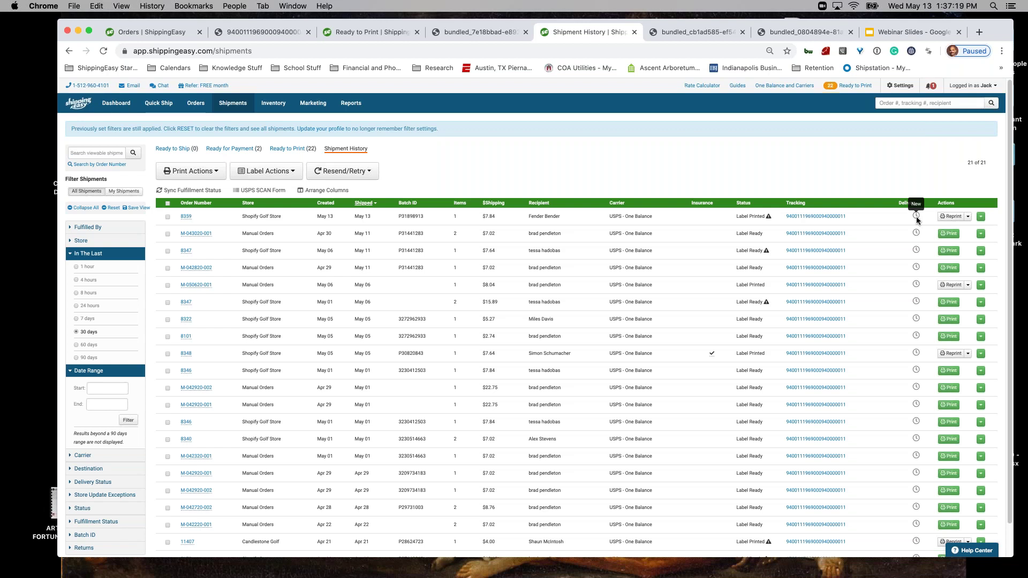
pyautogui.click(837, 217)
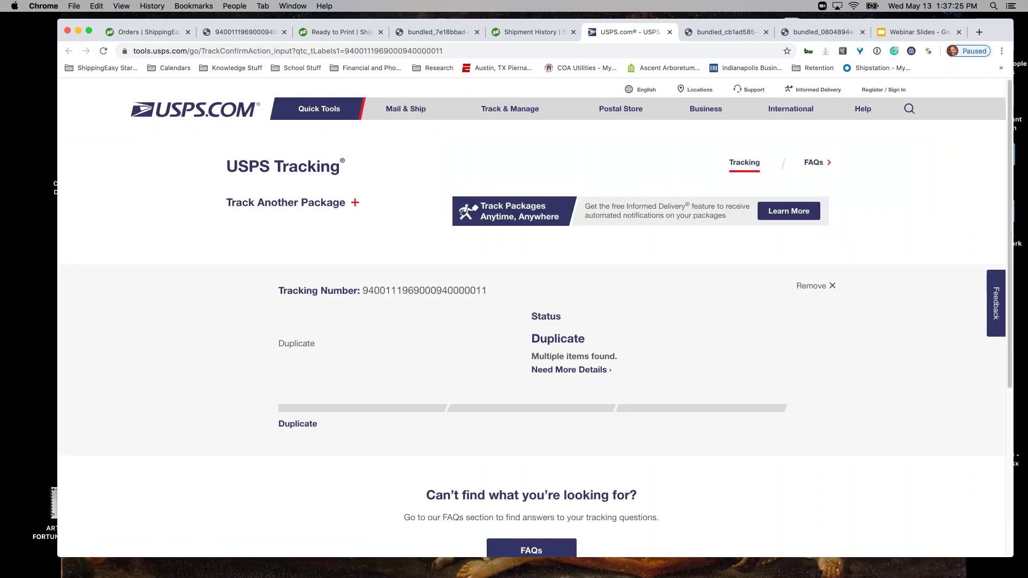
pyautogui.click(528, 36)
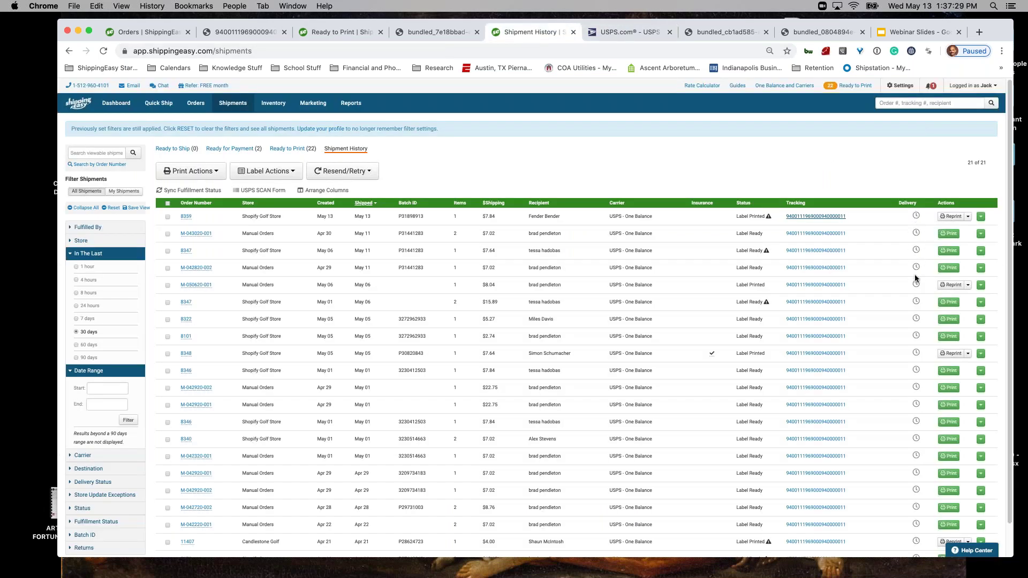